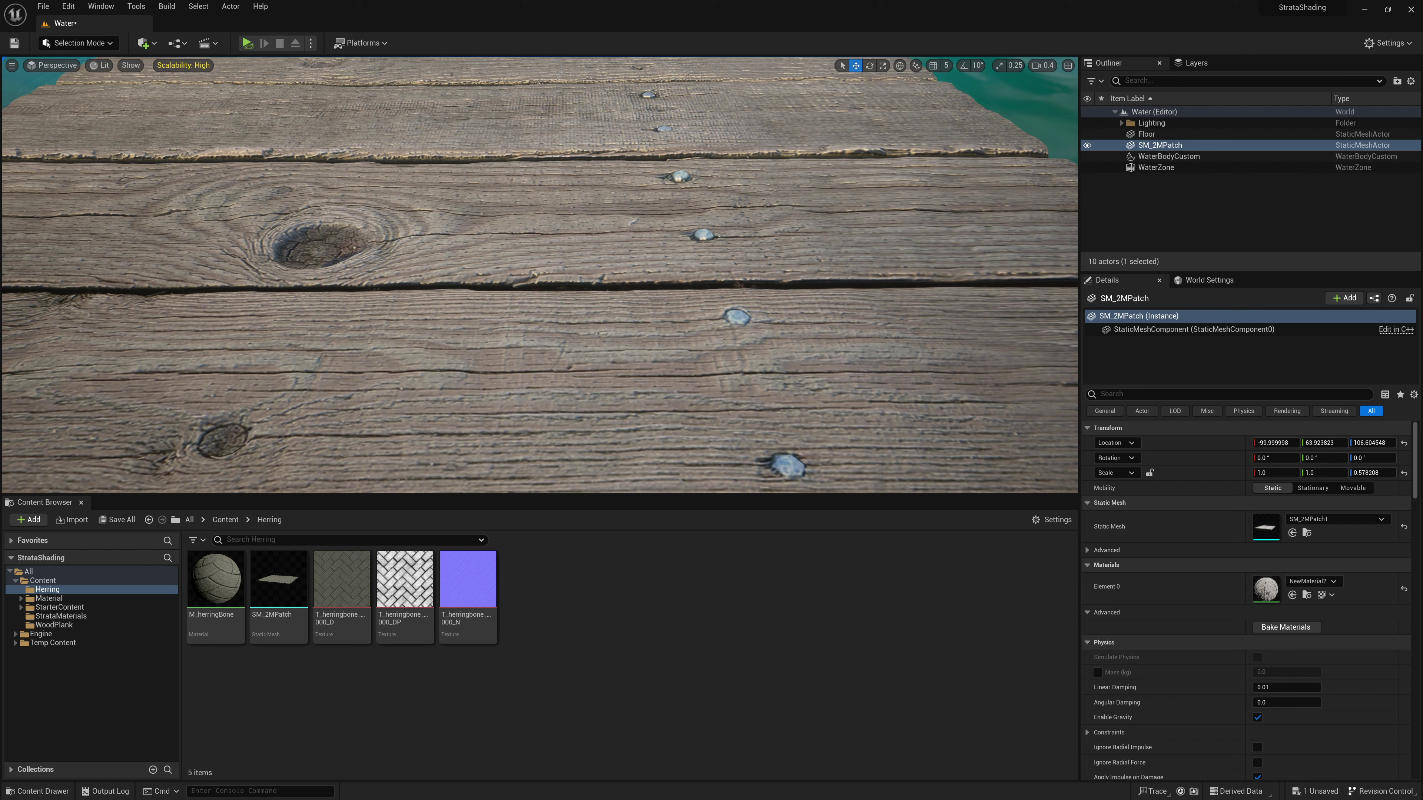
# Focus the viewport on WaterBodyCustom to frame the floating wooden platform
pyautogui.doubleClick(1169, 156)
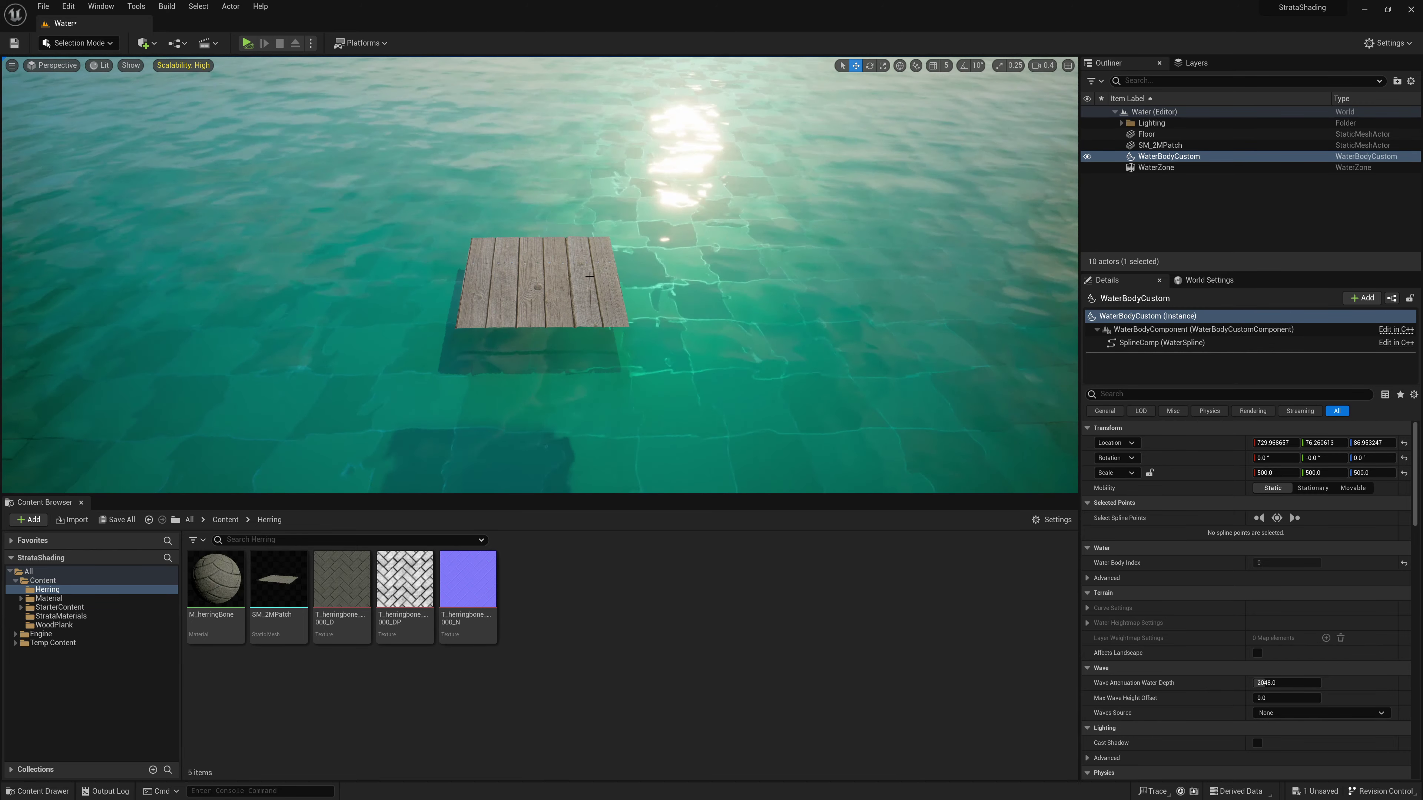
# Fly close to the wooden planks, mark both bolts, the knot and grain, then clear the marks
pyautogui.moveTo(566, 282); pyautogui.dragTo(511, 281)
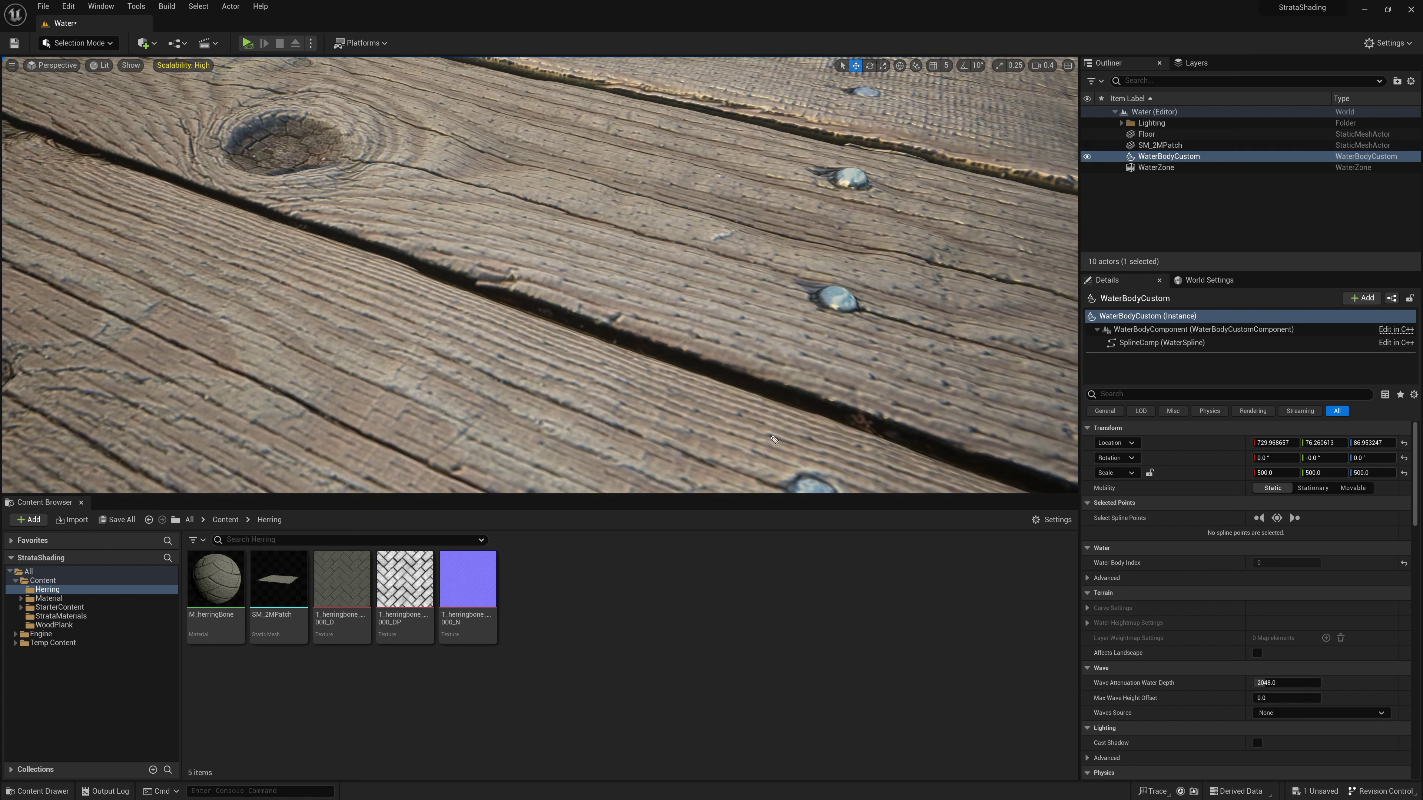
pyautogui.moveTo(805, 296)
pyautogui.mouseDown()
pyautogui.moveTo(848, 285)
pyautogui.moveTo(864, 307)
pyautogui.mouseUp()
pyautogui.moveTo(827, 179)
pyautogui.mouseDown()
pyautogui.moveTo(843, 166)
pyautogui.moveTo(870, 181)
pyautogui.mouseUp()
pyautogui.moveTo(237, 128)
pyautogui.mouseDown()
pyautogui.moveTo(334, 145)
pyautogui.moveTo(365, 167)
pyautogui.moveTo(429, 175)
pyautogui.moveTo(506, 163)
pyautogui.mouseUp()
pyautogui.moveTo(408, 91); pyautogui.dragTo(486, 138)
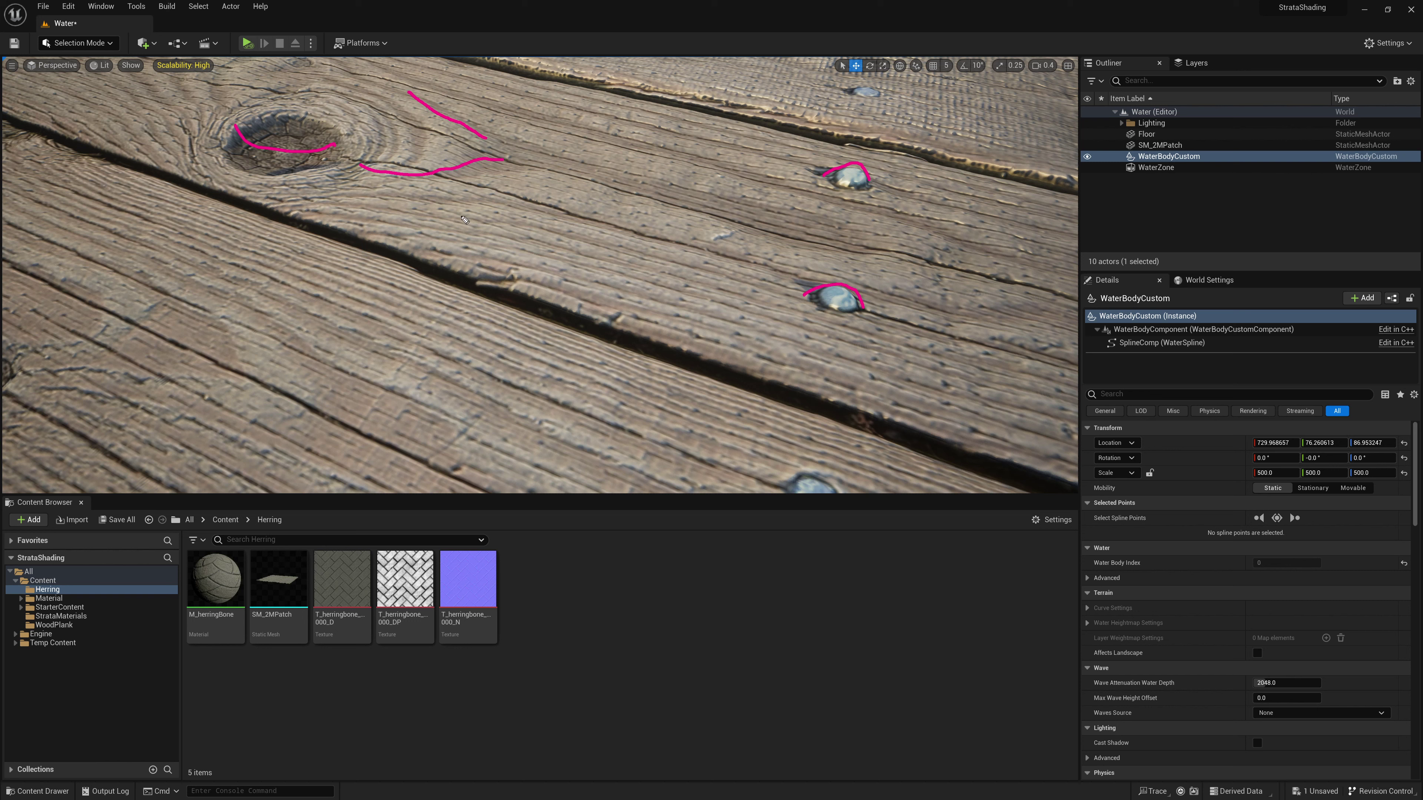
pyautogui.press('Escape')
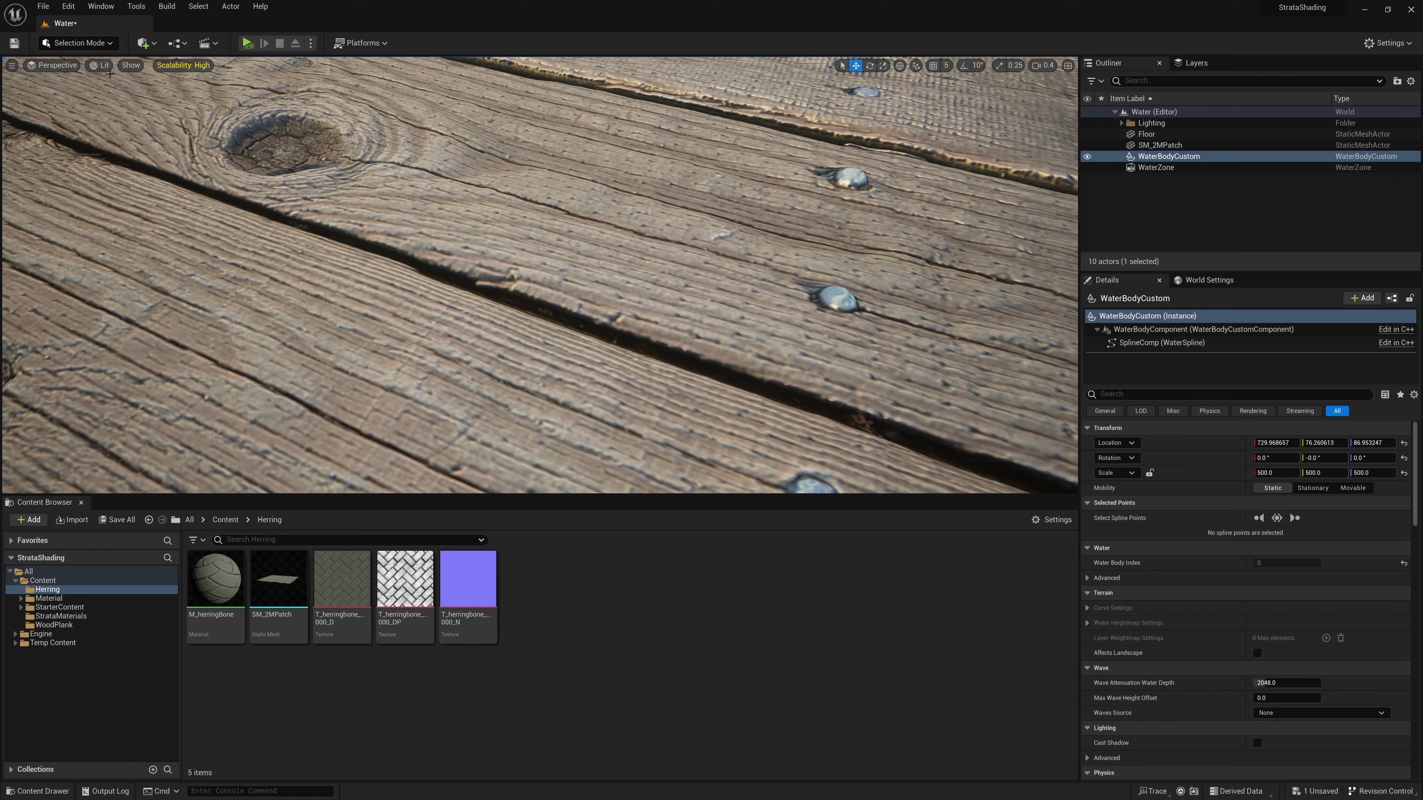
# Inspect the planks in Wireframe view, return to Lit, and turn the planks horizontal
pyautogui.click(102, 64)
pyautogui.click(146, 125)
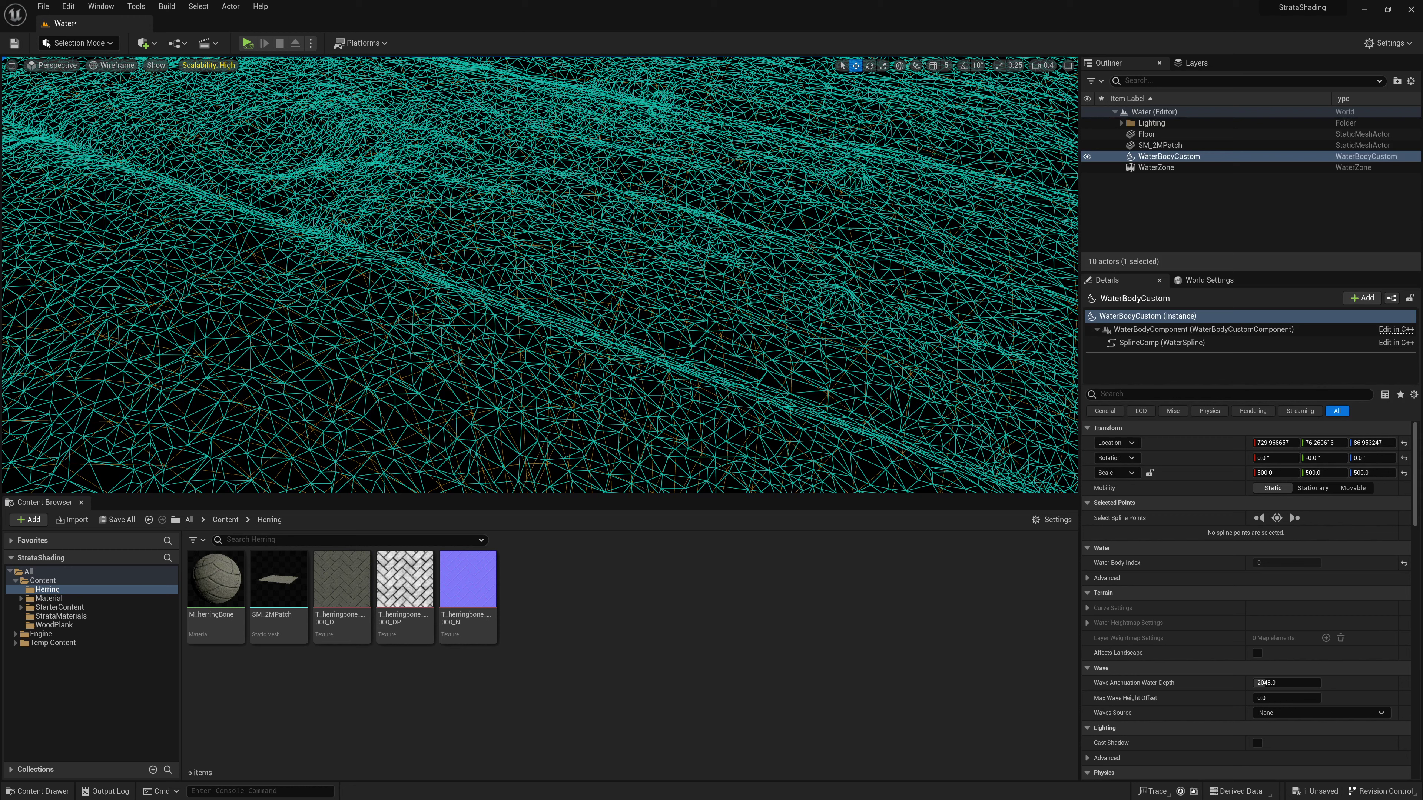
pyautogui.click(135, 68)
pyautogui.click(112, 96)
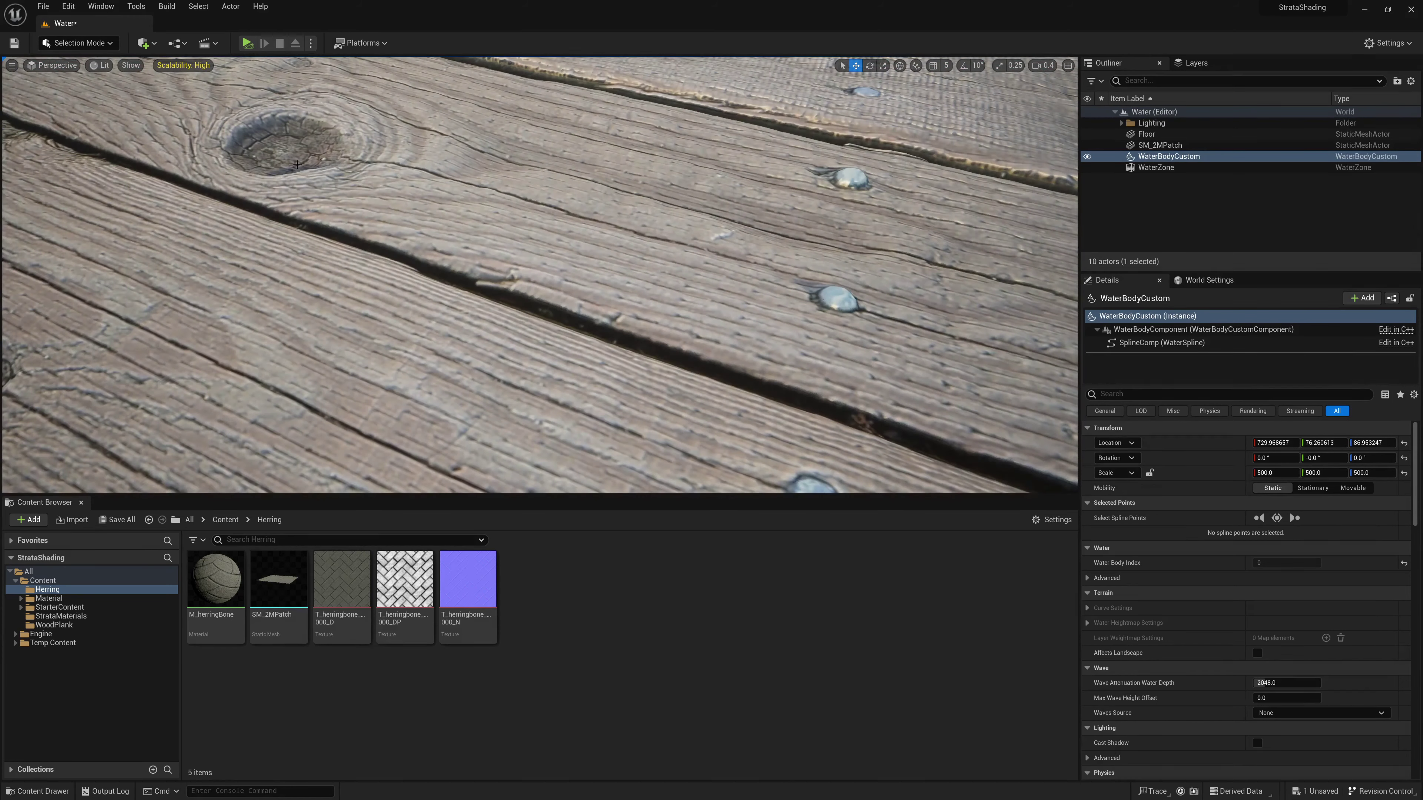
pyautogui.moveTo(419, 222); pyautogui.dragTo(479, 213, button='right')
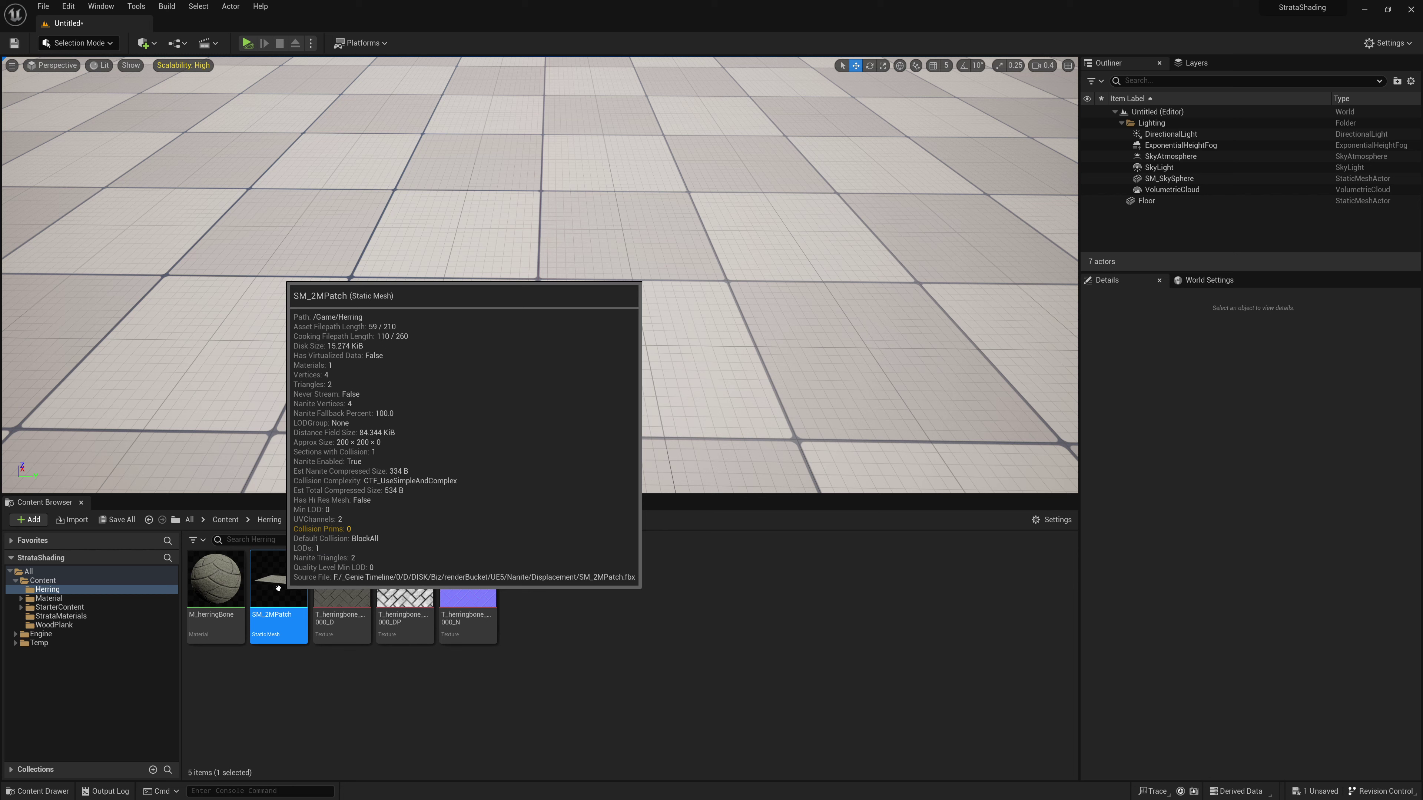
# Place SM_2MPatch in the level at the origin, raised slightly above the floor
pyautogui.moveTo(288, 588); pyautogui.dragTo(505, 362)
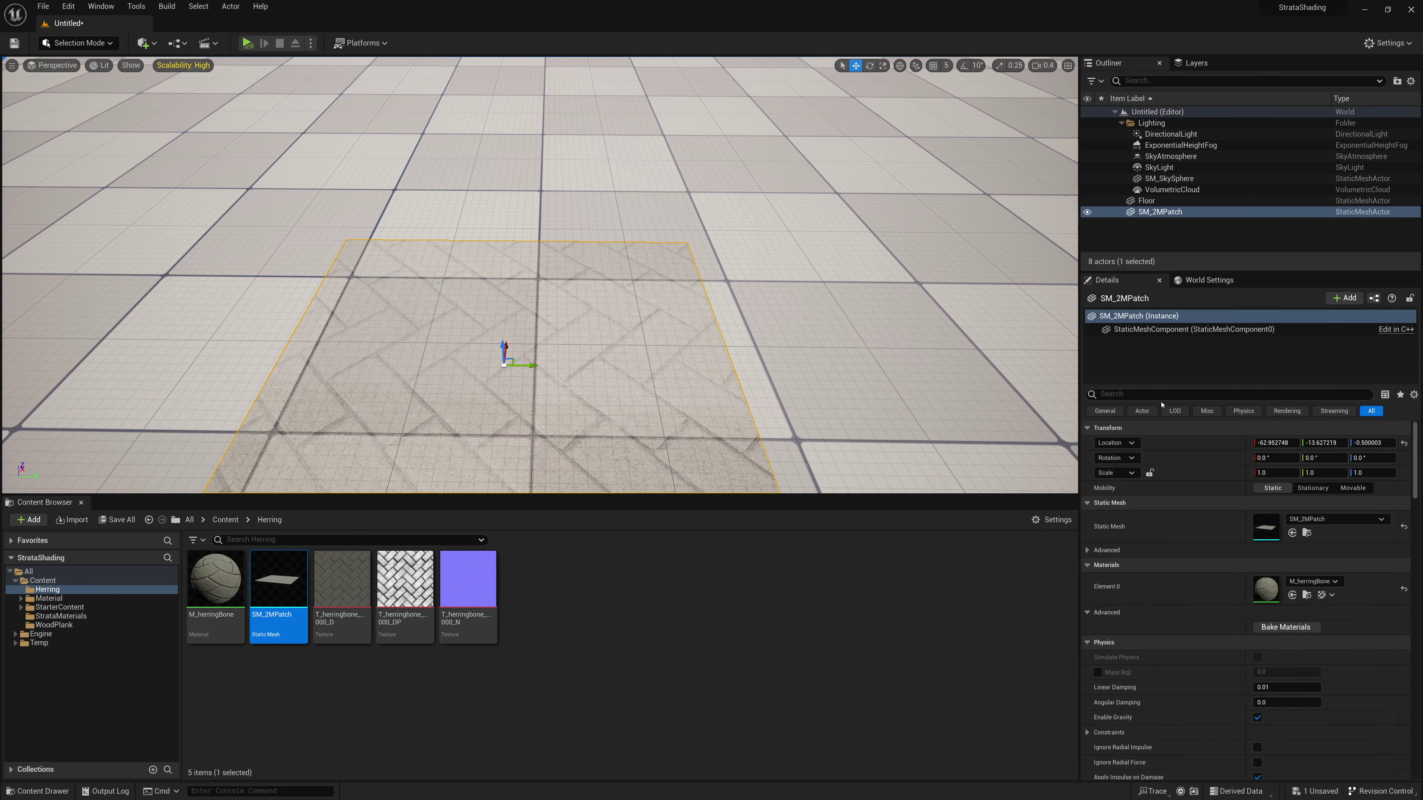
pyautogui.click(1404, 443)
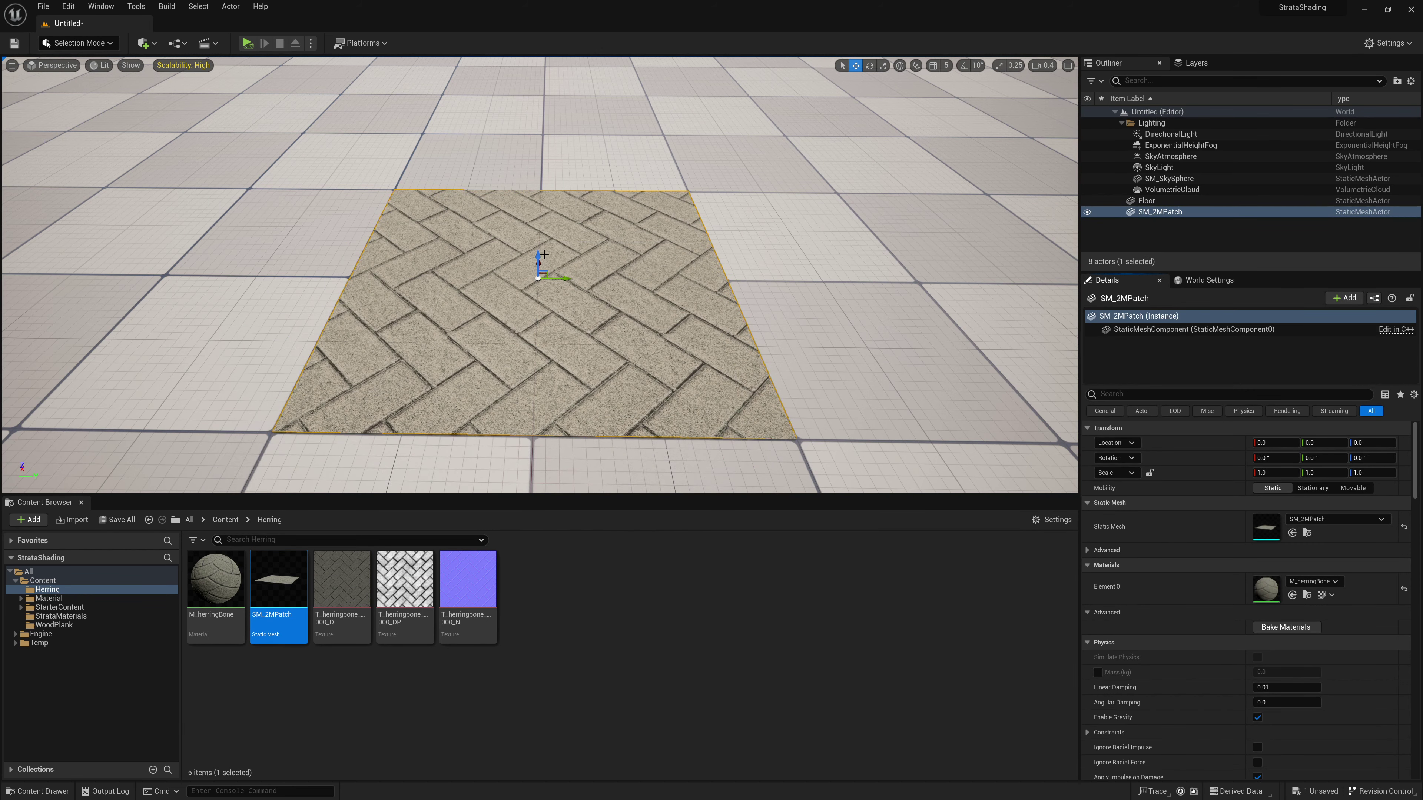
pyautogui.moveTo(538, 271); pyautogui.dragTo(538, 267)
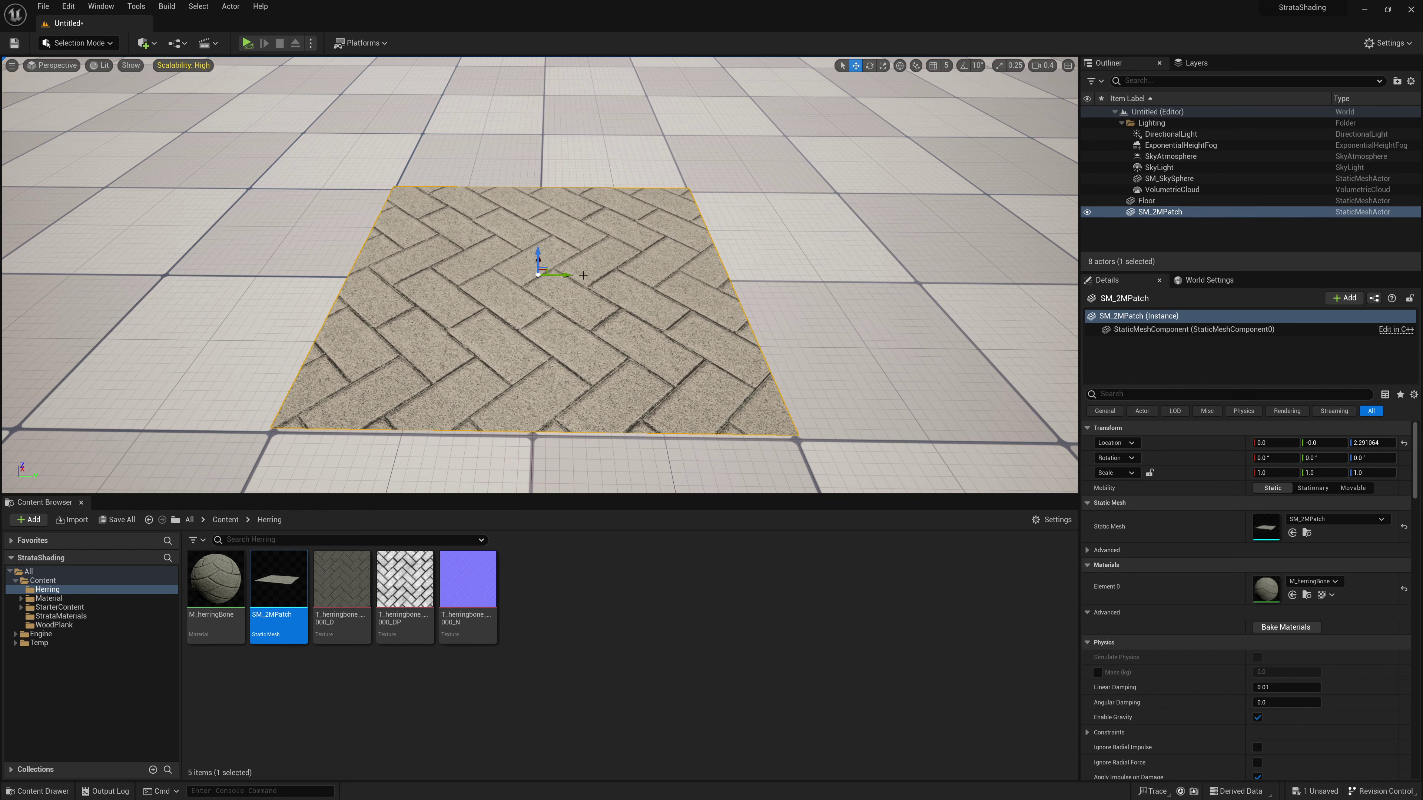
# Preview the scene in Wireframe view, then switch back to Lit
pyautogui.click(101, 65)
pyautogui.click(137, 123)
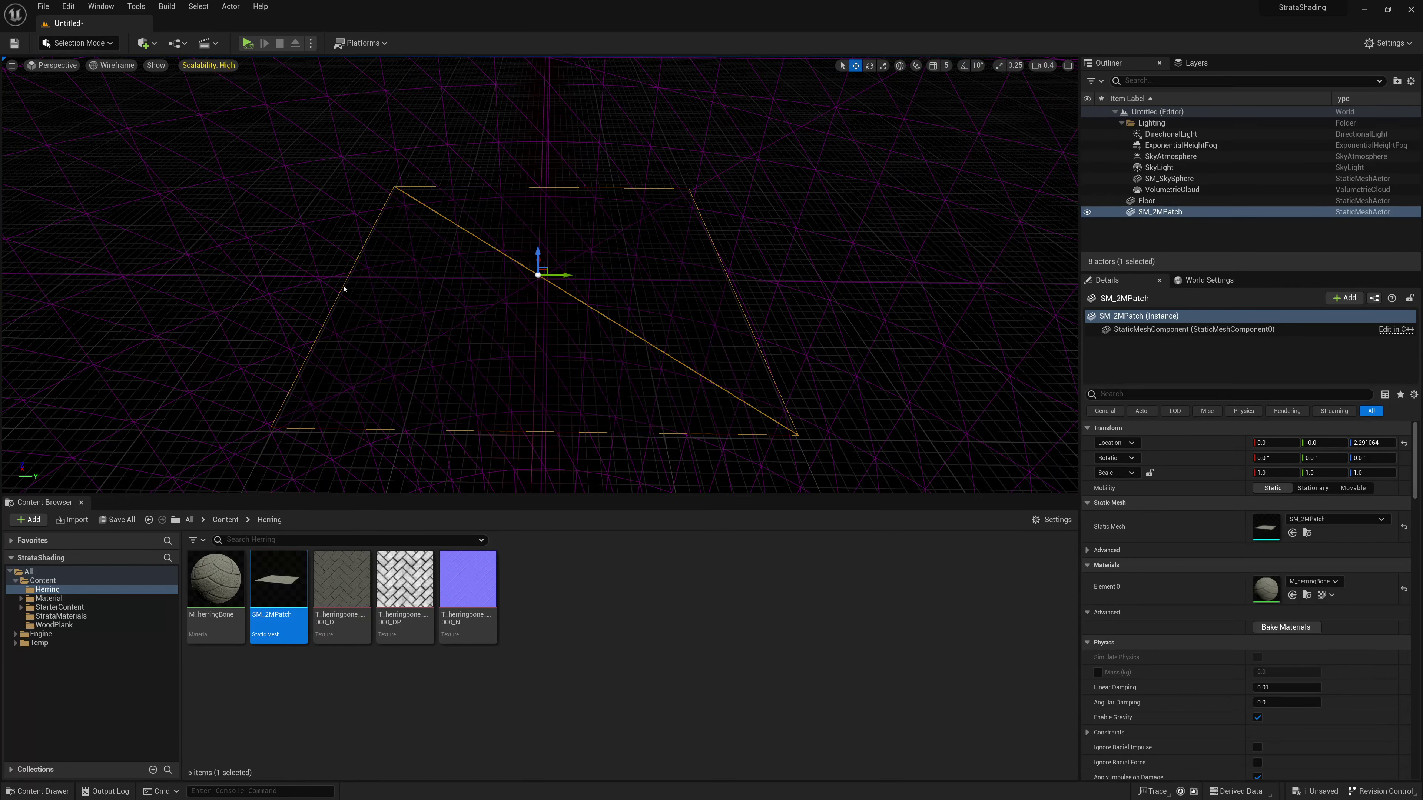
pyautogui.click(111, 65)
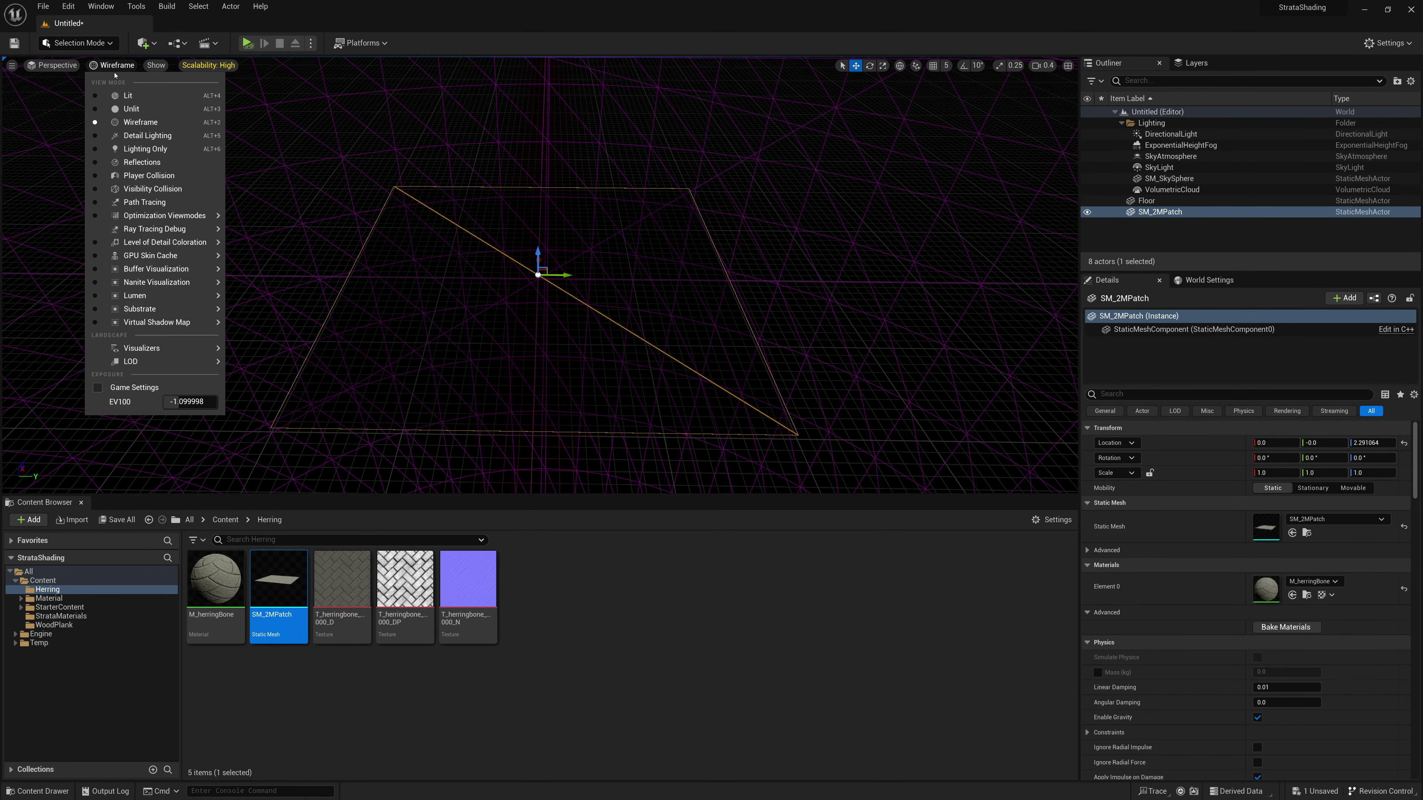
pyautogui.click(129, 96)
# In the SM_2MPatch editor, disable Nanite support, apply it, and note the 2-triangle count
pyautogui.doubleClick(299, 579)
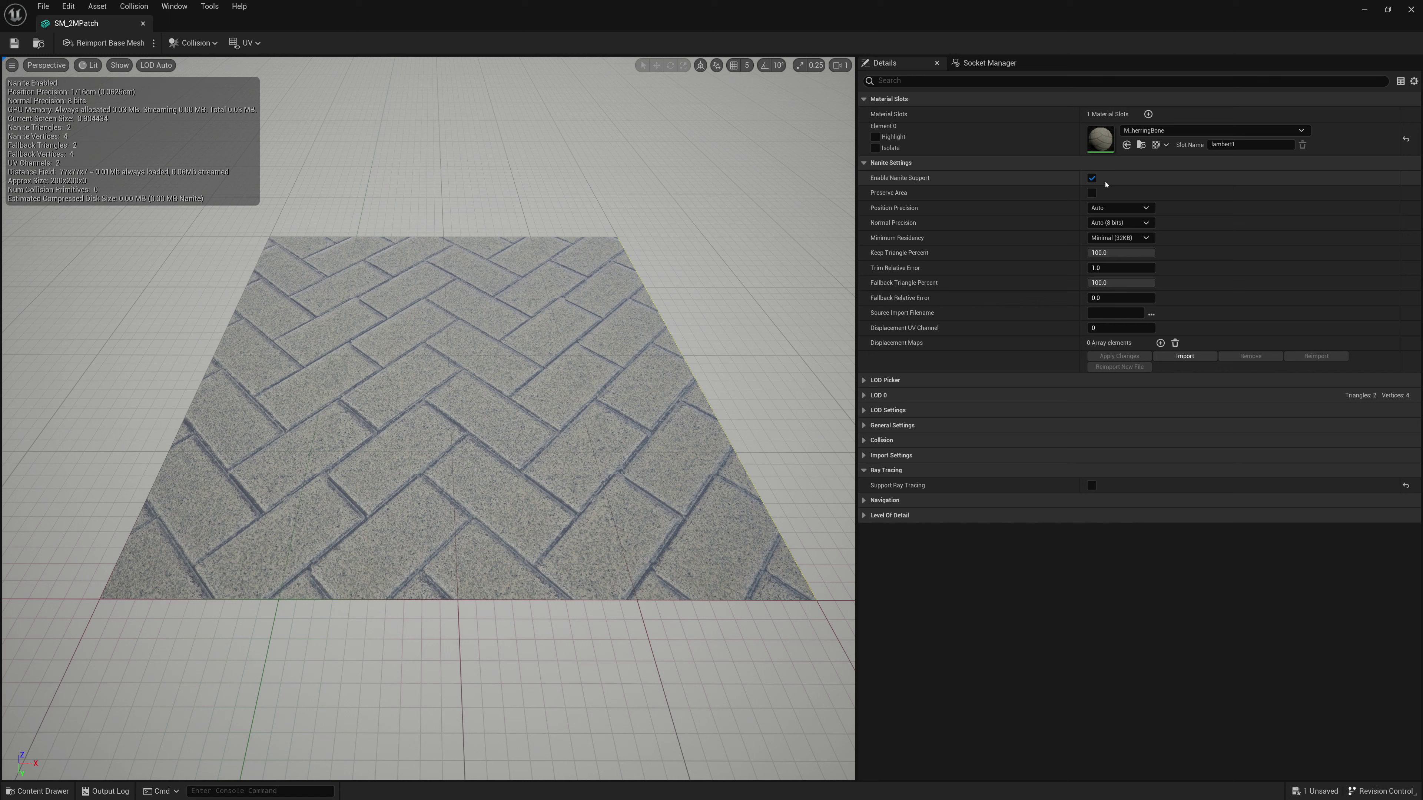
pyautogui.click(1092, 178)
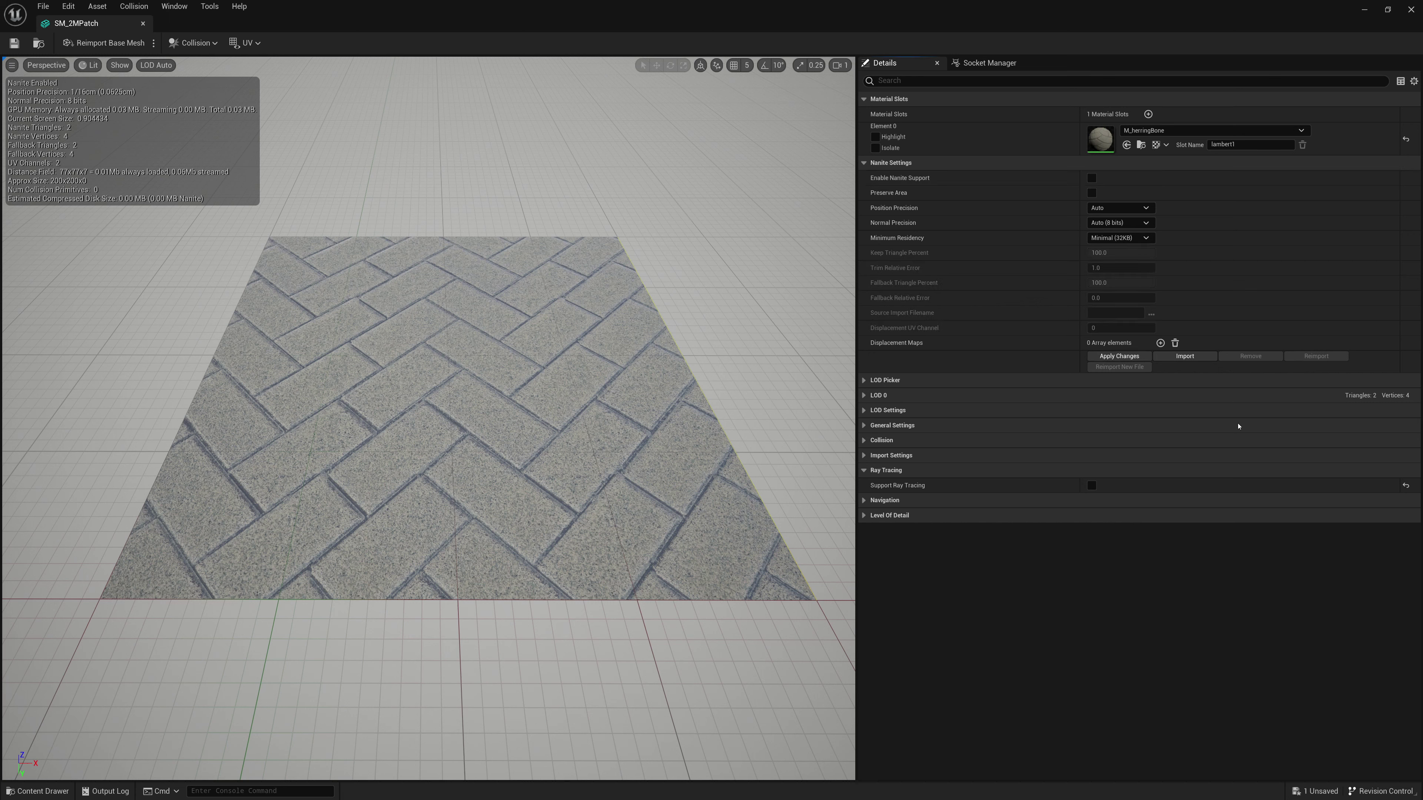
pyautogui.click(1102, 356)
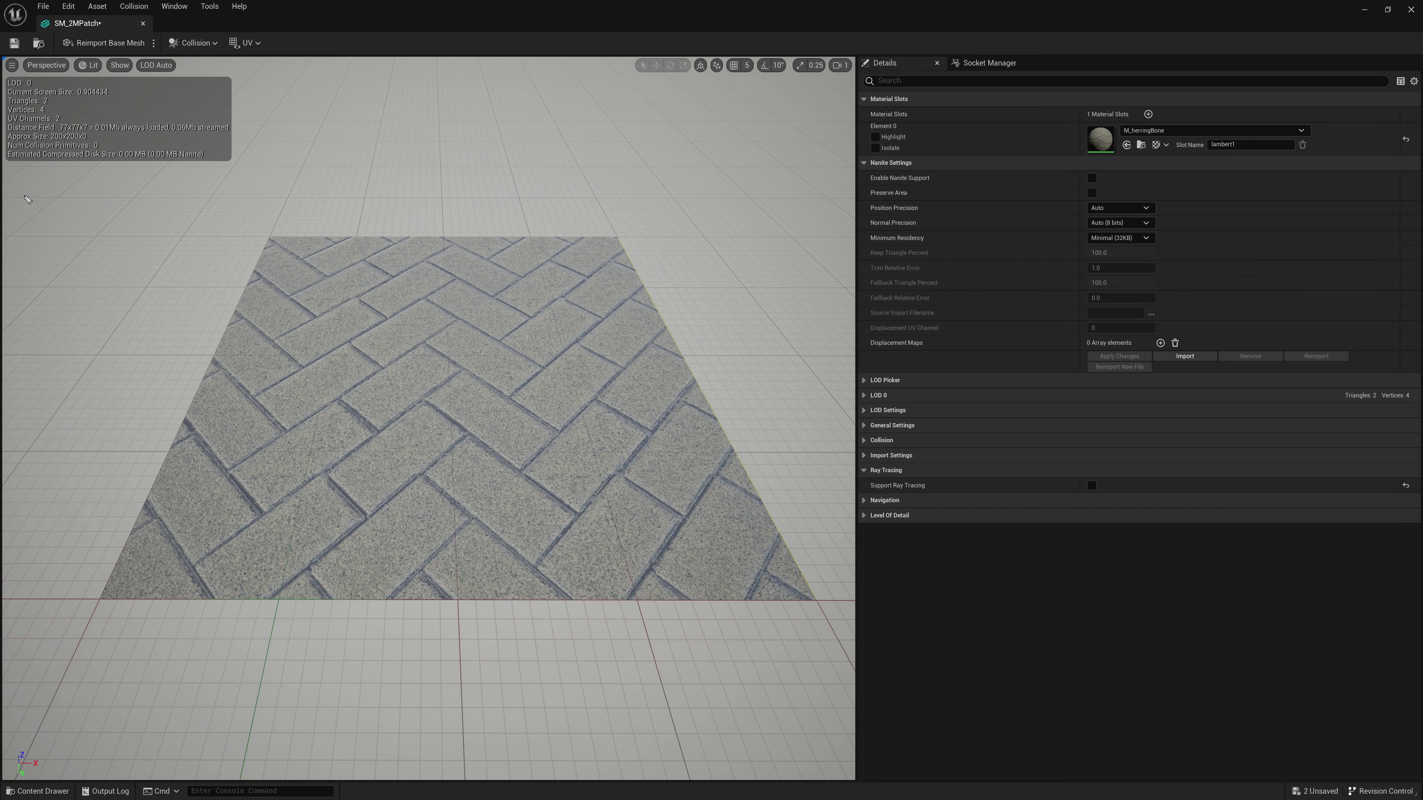
pyautogui.moveTo(8, 105); pyautogui.dragTo(47, 106)
# Re-enable Nanite support, apply it, and note the 4 fallback vertices
pyautogui.click(1091, 178)
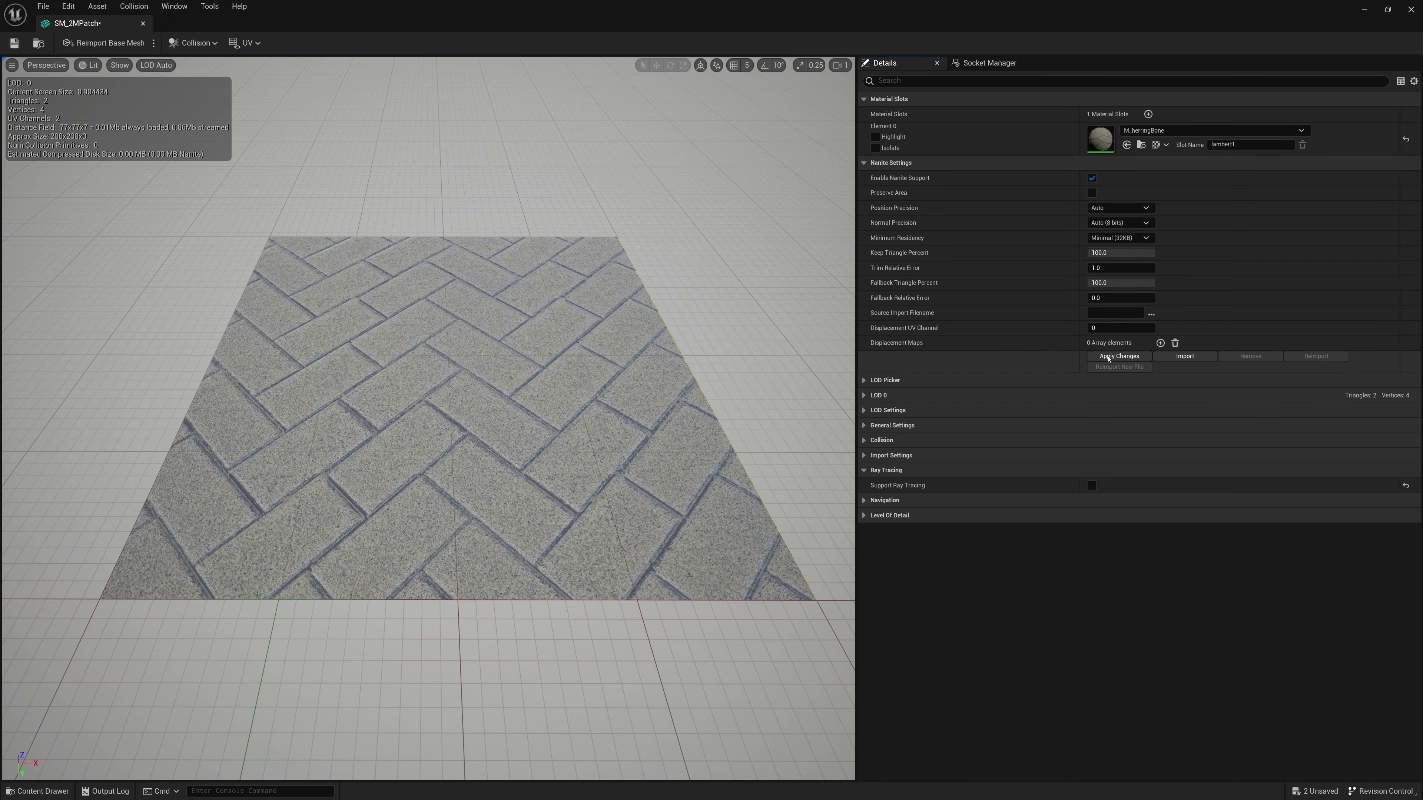
pyautogui.click(1119, 357)
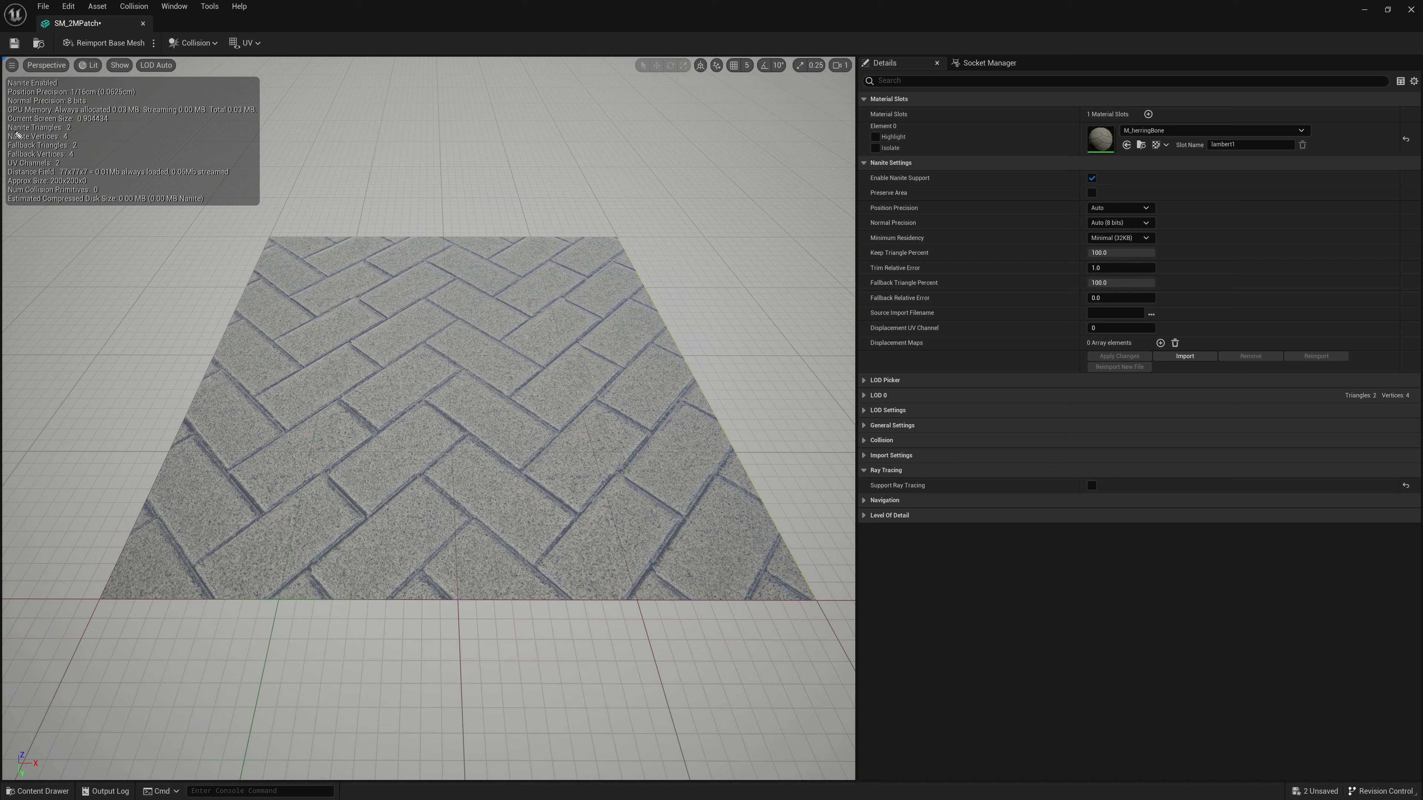
pyautogui.moveTo(8, 159)
pyautogui.mouseDown()
pyautogui.moveTo(77, 158)
pyautogui.moveTo(55, 129)
pyautogui.mouseUp()
pyautogui.click(96, 66)
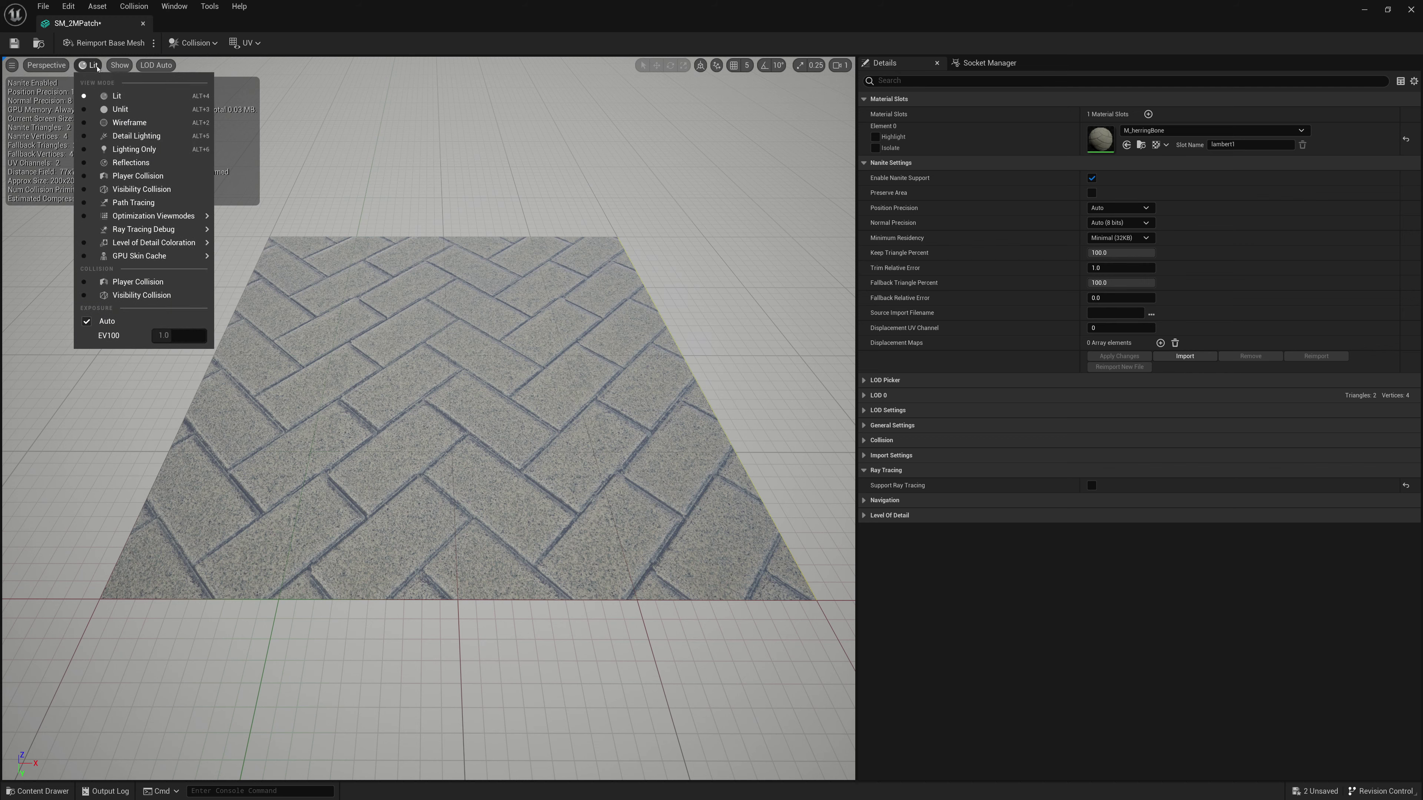
pyautogui.click(185, 123)
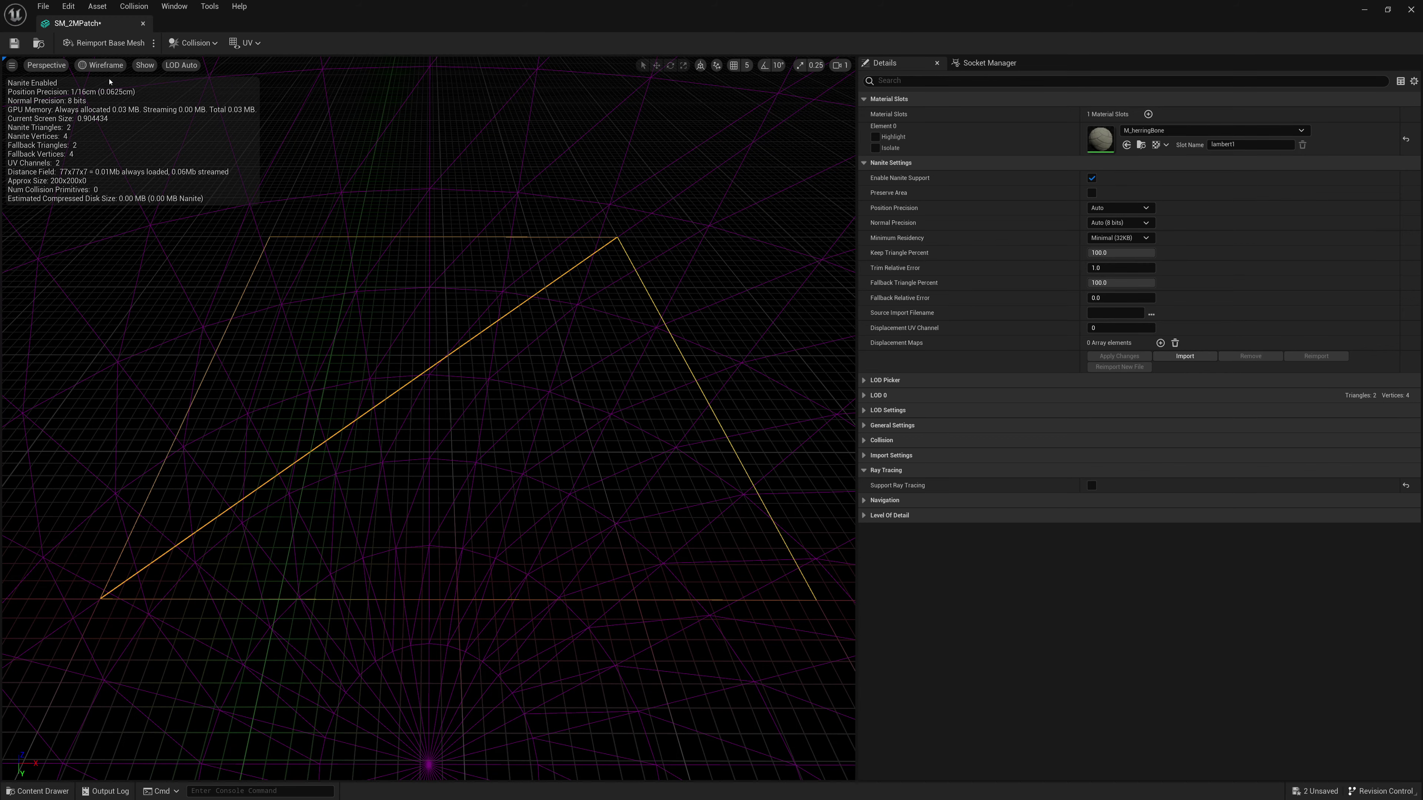
pyautogui.click(102, 65)
pyautogui.click(115, 99)
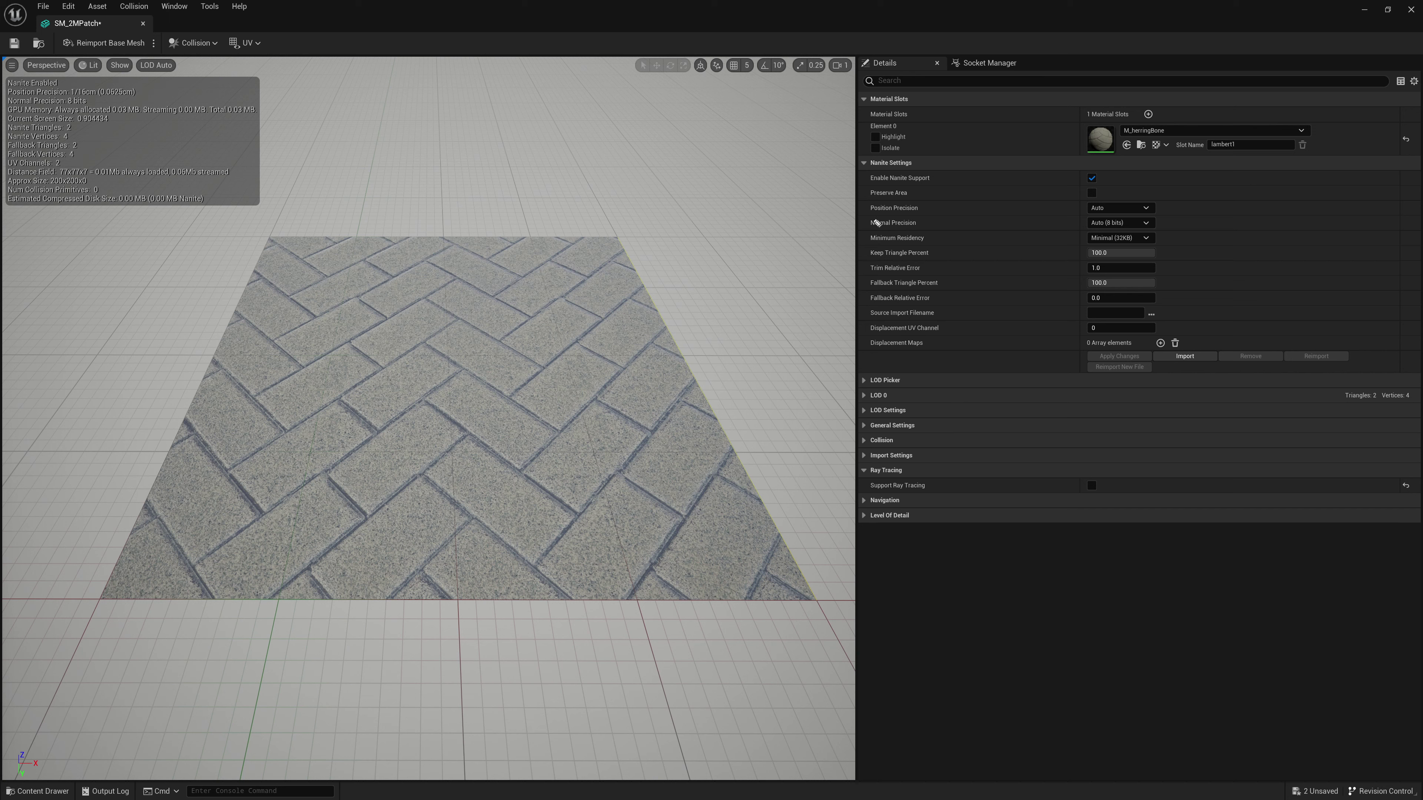
pyautogui.moveTo(871, 213)
pyautogui.mouseDown()
pyautogui.moveTo(917, 214)
pyautogui.moveTo(916, 228)
pyautogui.mouseUp()
pyautogui.press('Escape')
pyautogui.click(1143, 208)
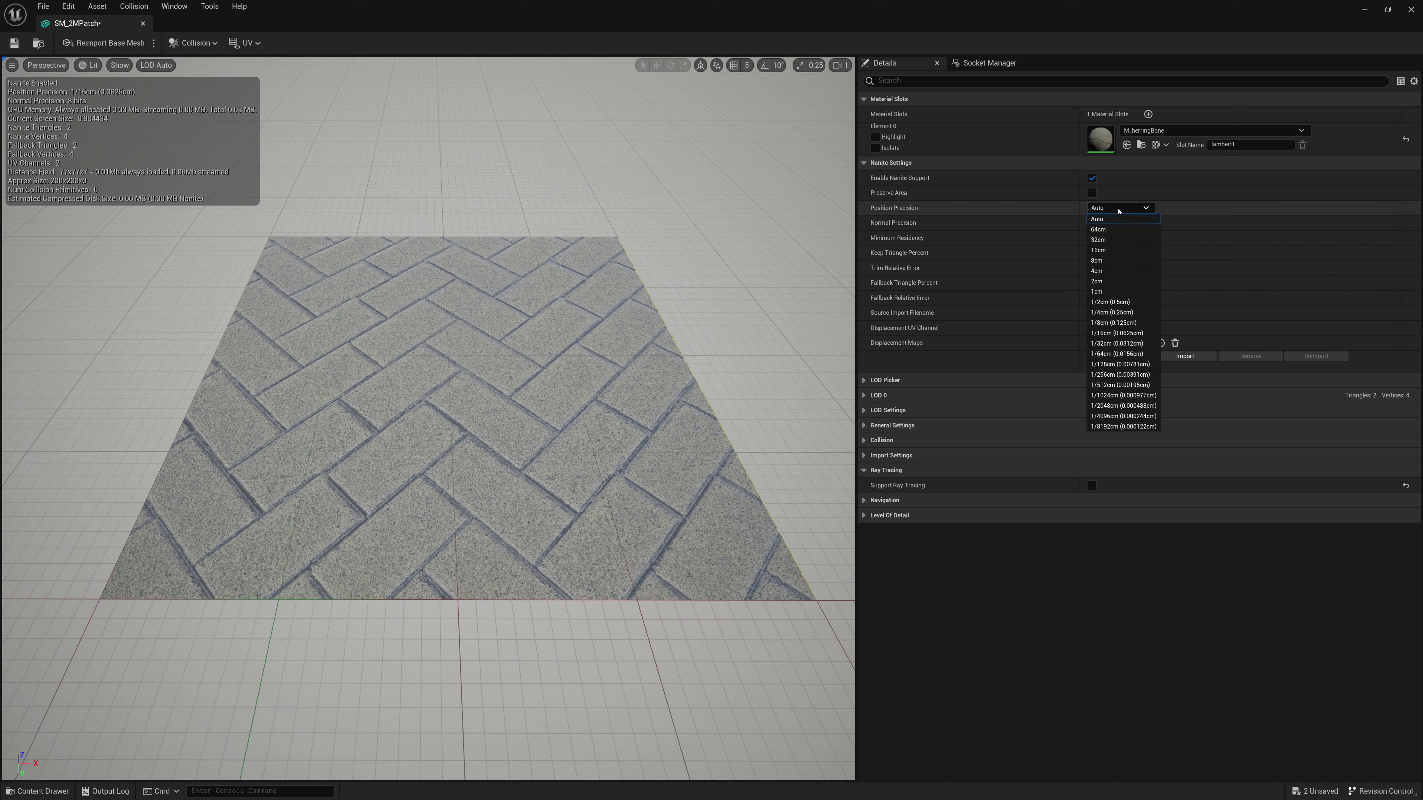
pyautogui.click(859, 248)
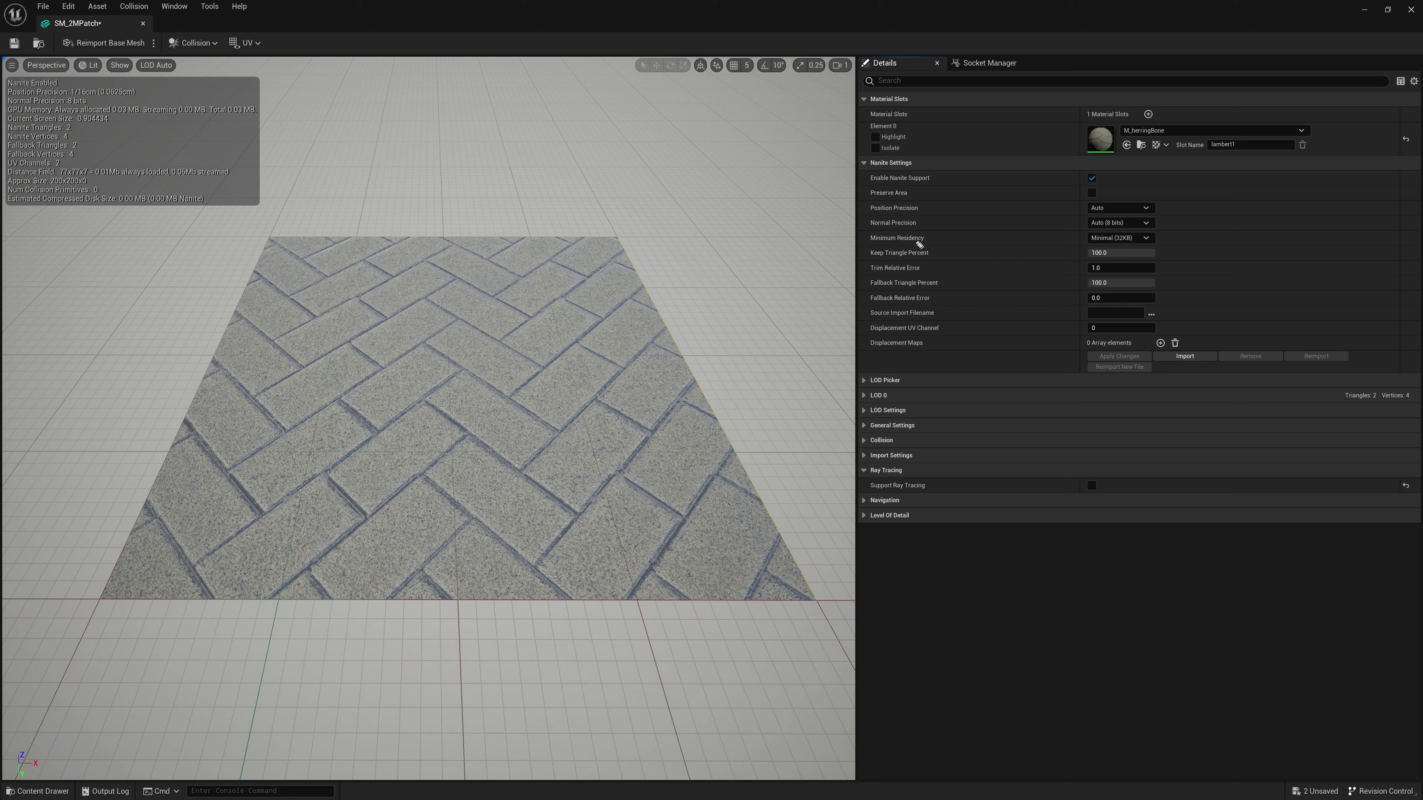
pyautogui.moveTo(866, 245); pyautogui.dragTo(927, 243)
pyautogui.moveTo(876, 290)
pyautogui.mouseDown()
pyautogui.moveTo(932, 286)
pyautogui.moveTo(926, 310)
pyautogui.mouseUp()
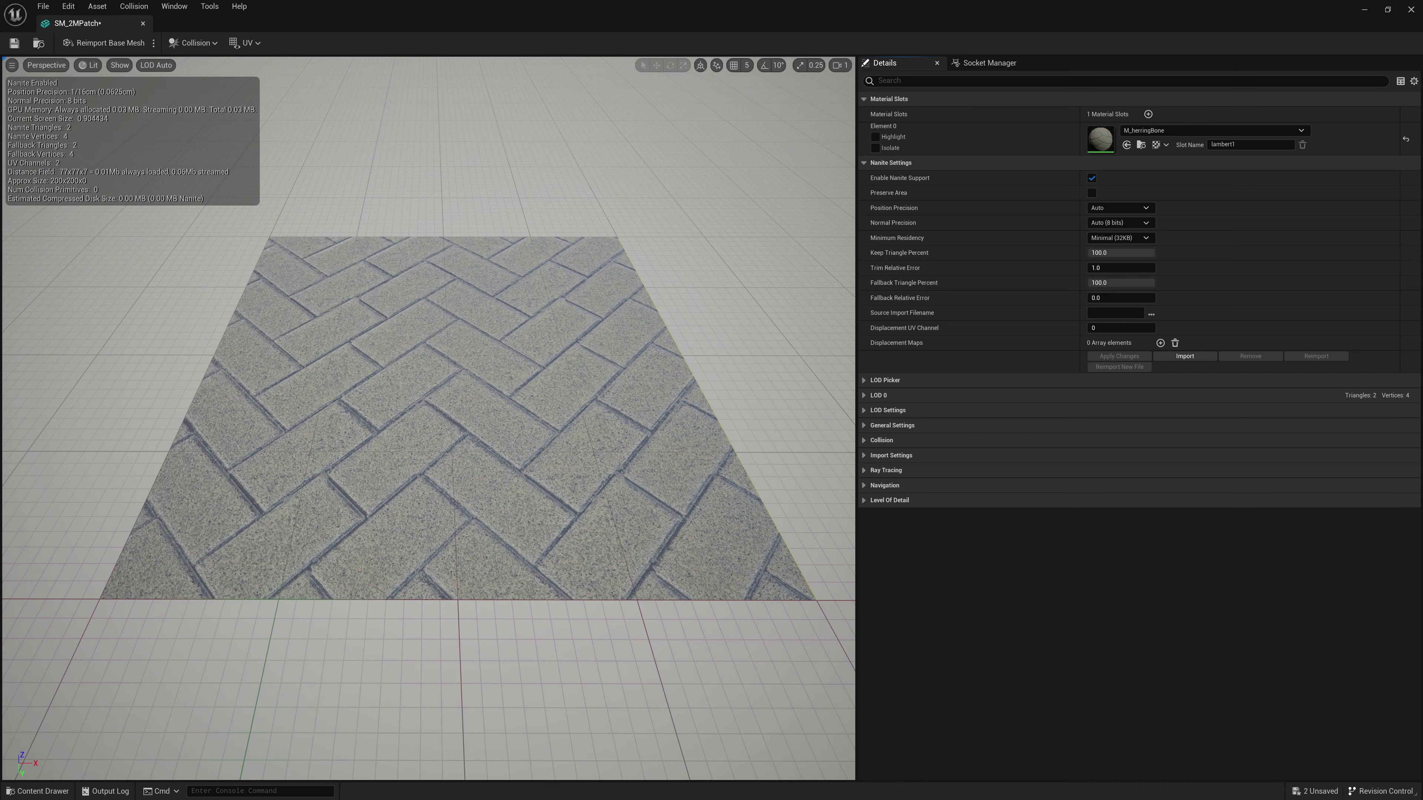
# Add a Nanite displacement map entry using T_herringbone_000_DP, then maximize the SM_2MPatch editor
pyautogui.click(1161, 343)
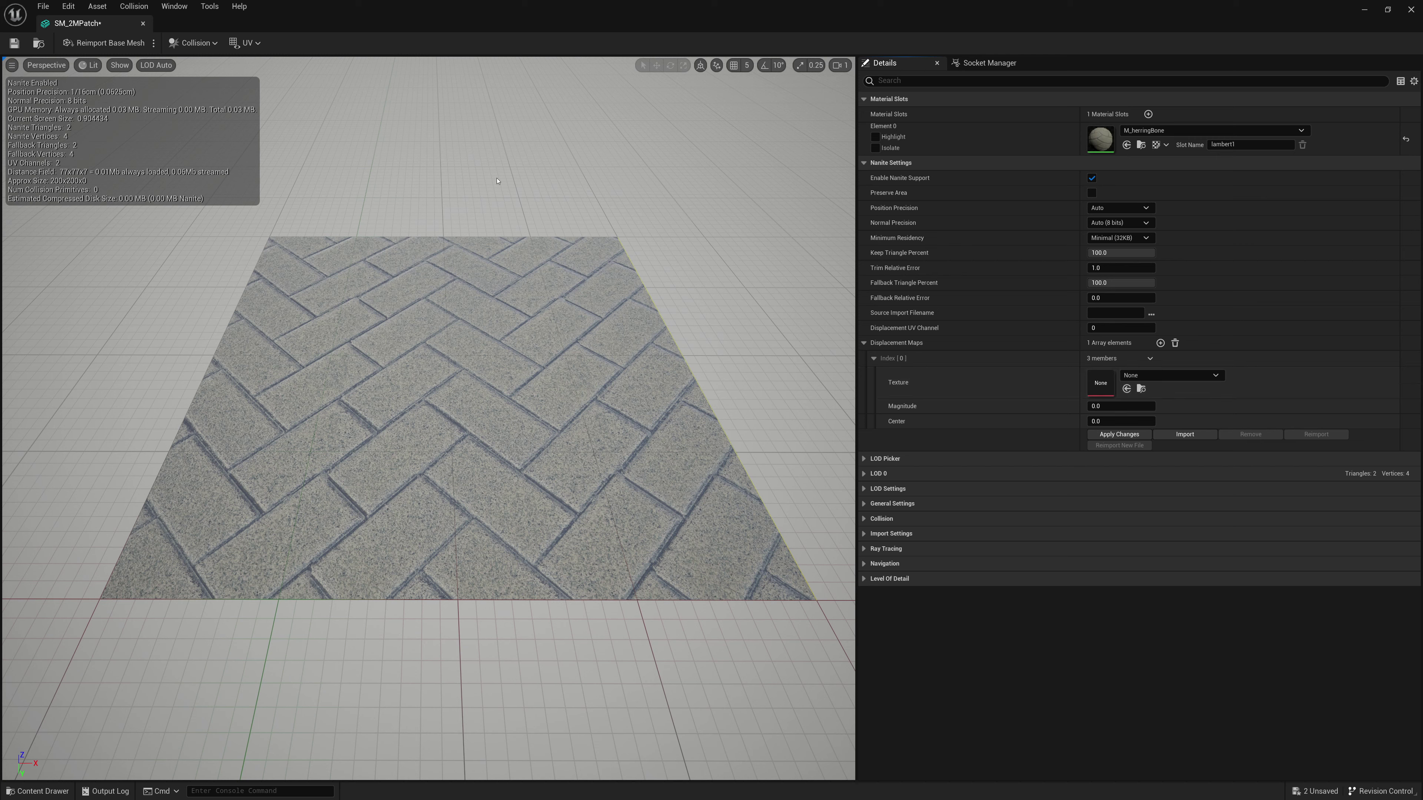
pyautogui.moveTo(548, 6); pyautogui.dragTo(590, 62)
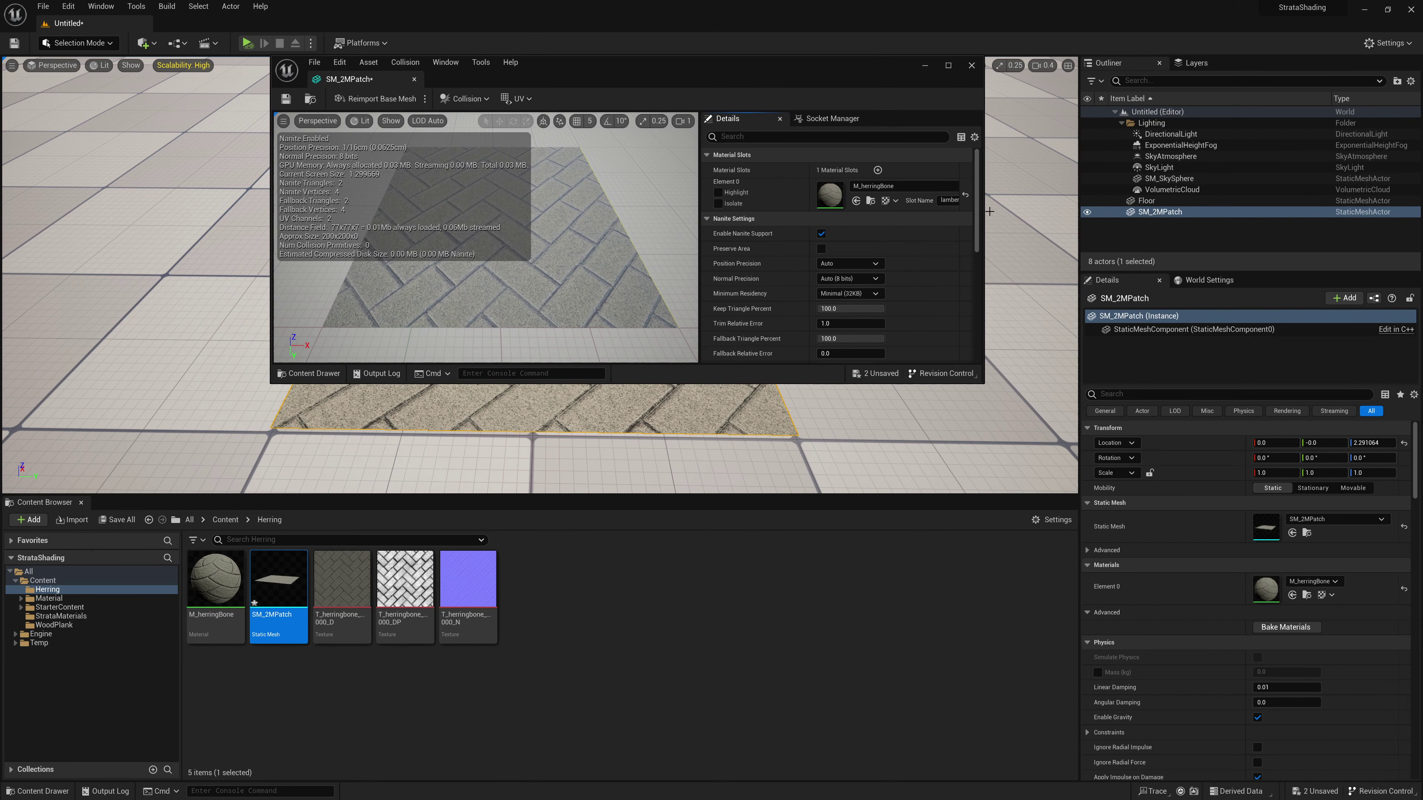
pyautogui.scroll(-5, 976, 216)
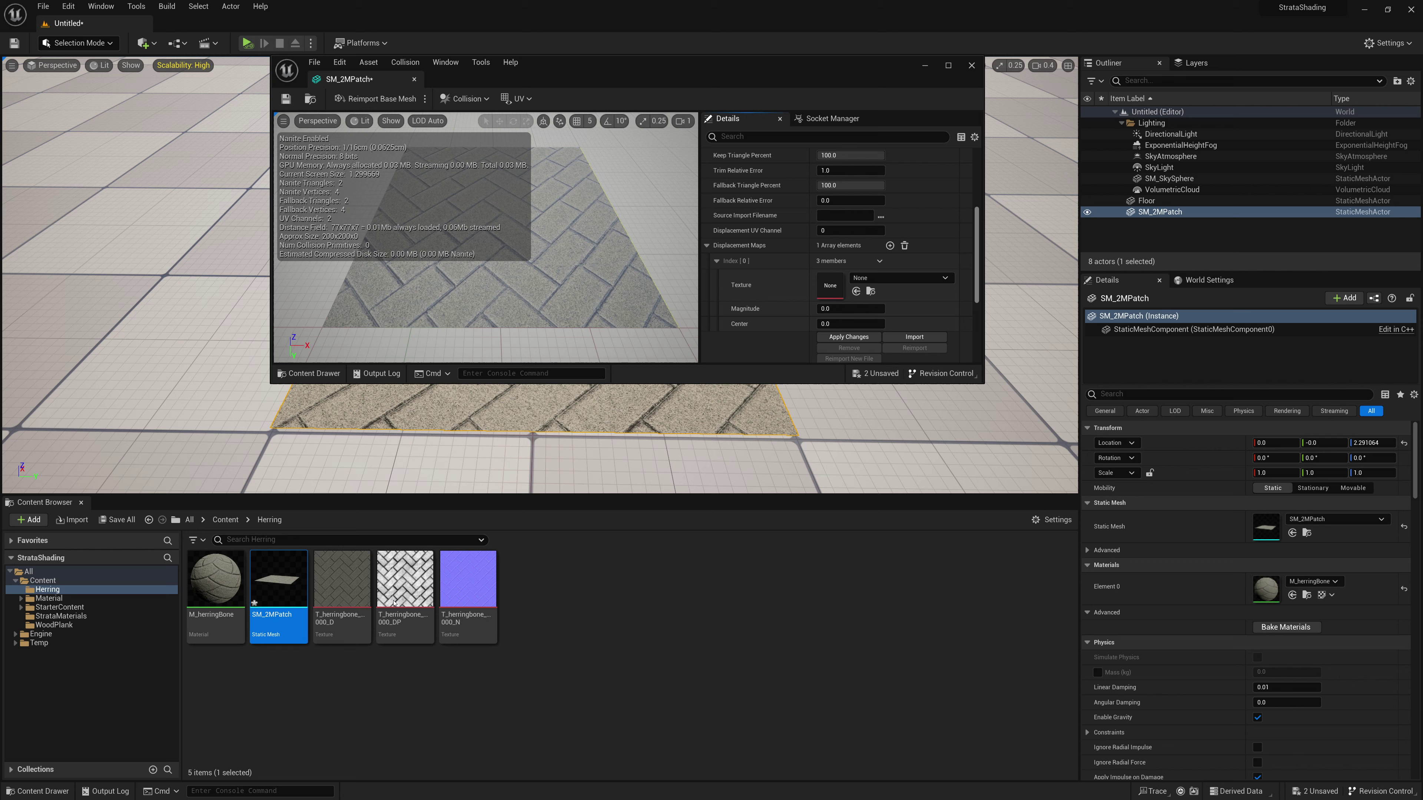
pyautogui.moveTo(405, 580); pyautogui.dragTo(828, 284)
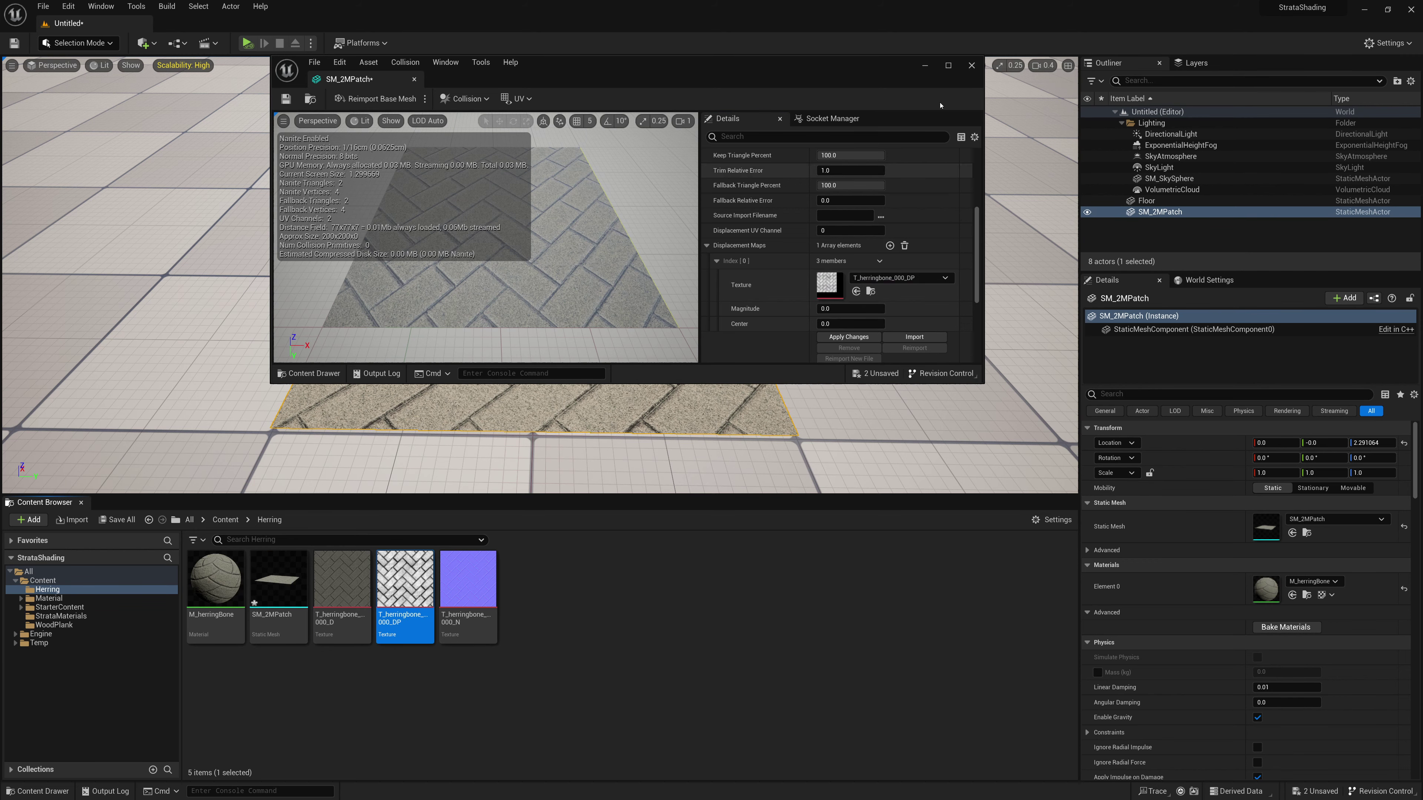
pyautogui.click(948, 65)
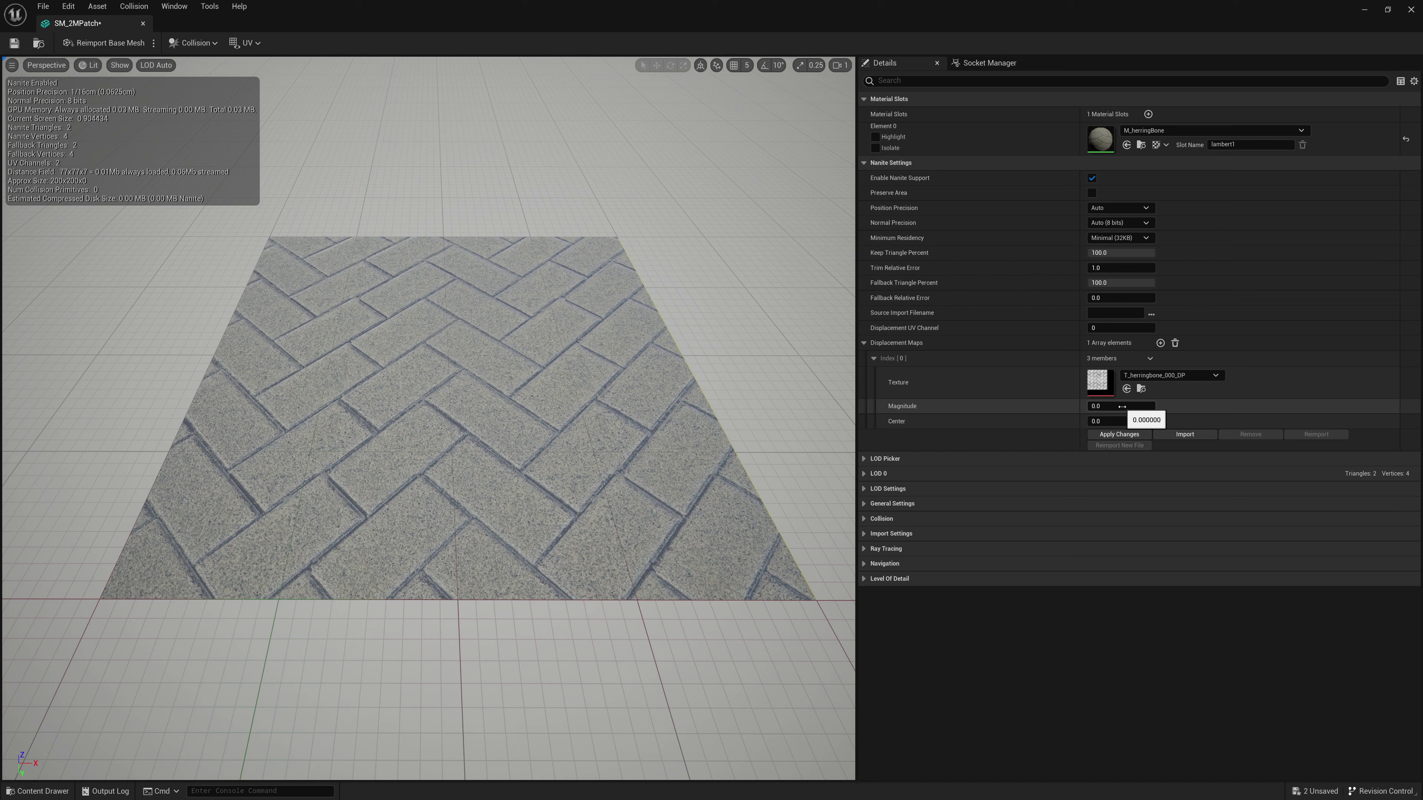
# Set the displacement Magnitude to 5 and apply the change to the mesh
pyautogui.click(1122, 406)
pyautogui.write('5')
pyautogui.press('Return')
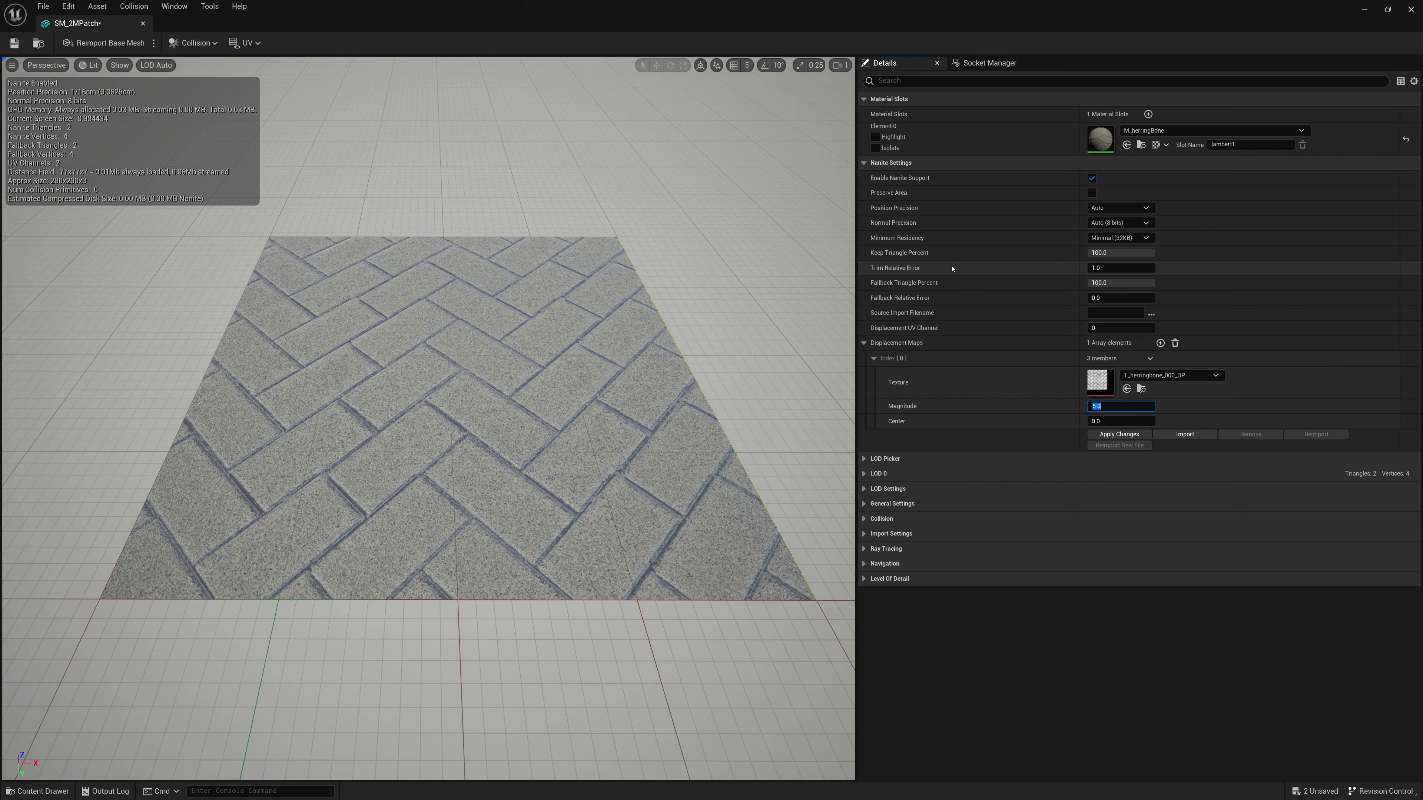
pyautogui.click(1119, 434)
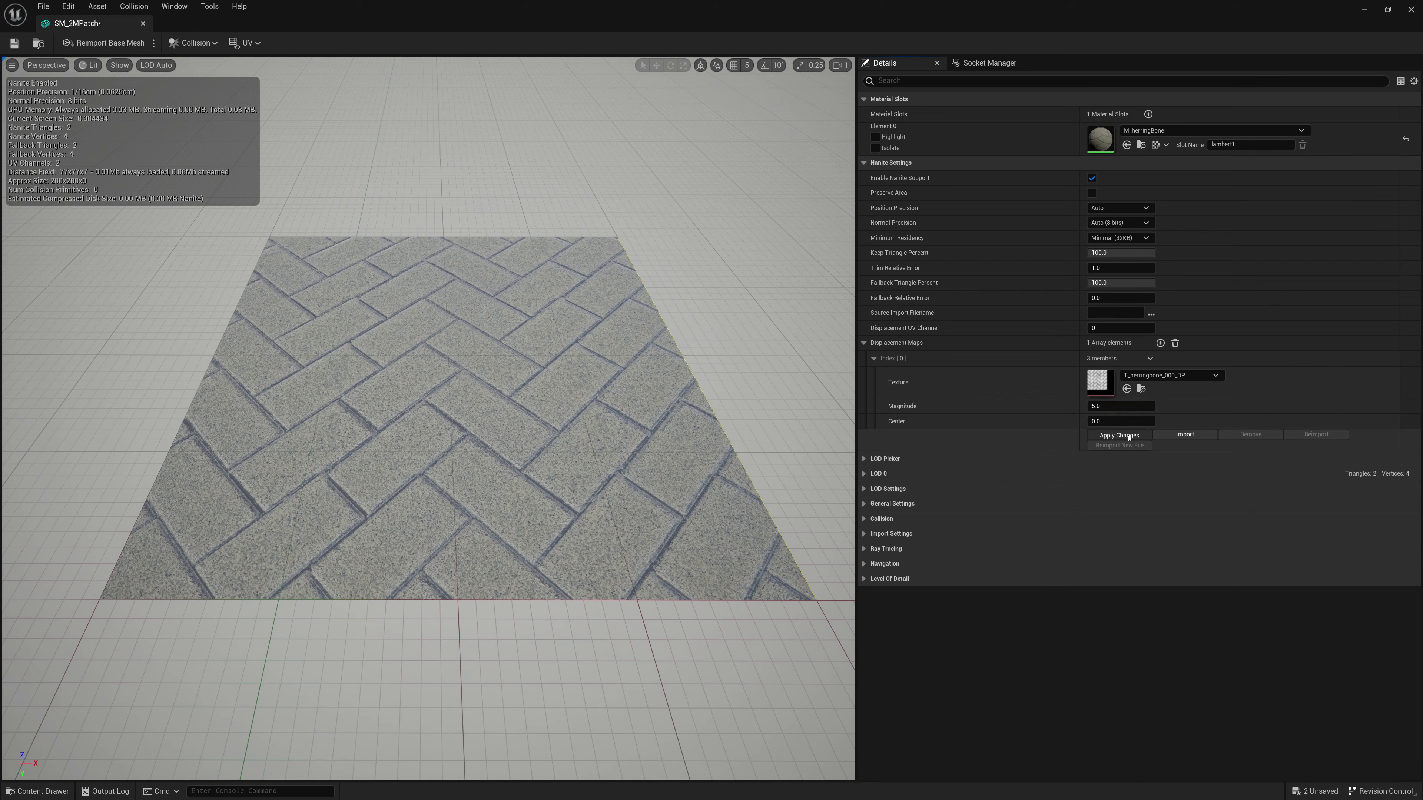
# Review the patch from a low angle in Detail Lighting, Wireframe, then Lit, and look down on it
pyautogui.moveTo(489, 539); pyautogui.dragTo(242, 268)
pyautogui.click(90, 65)
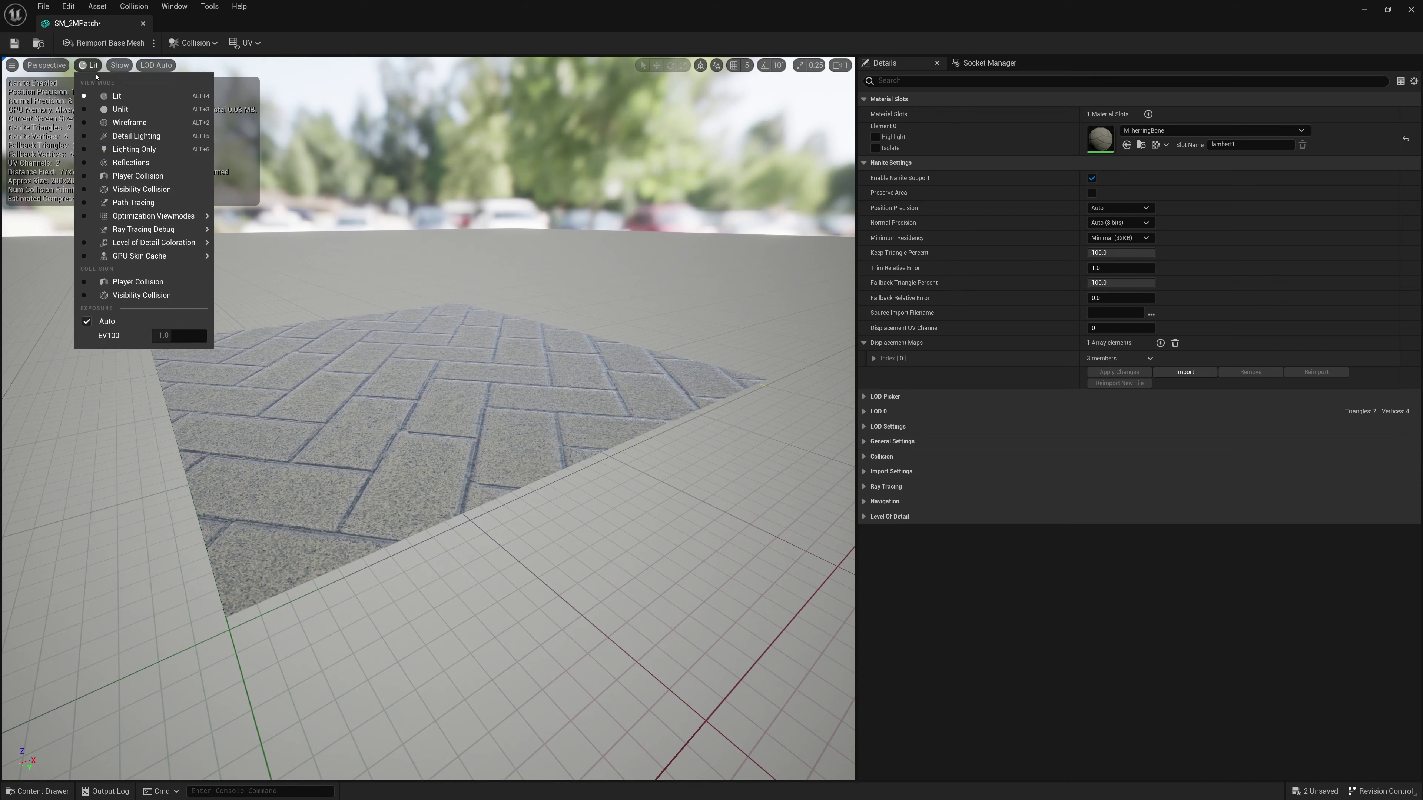
pyautogui.click(125, 136)
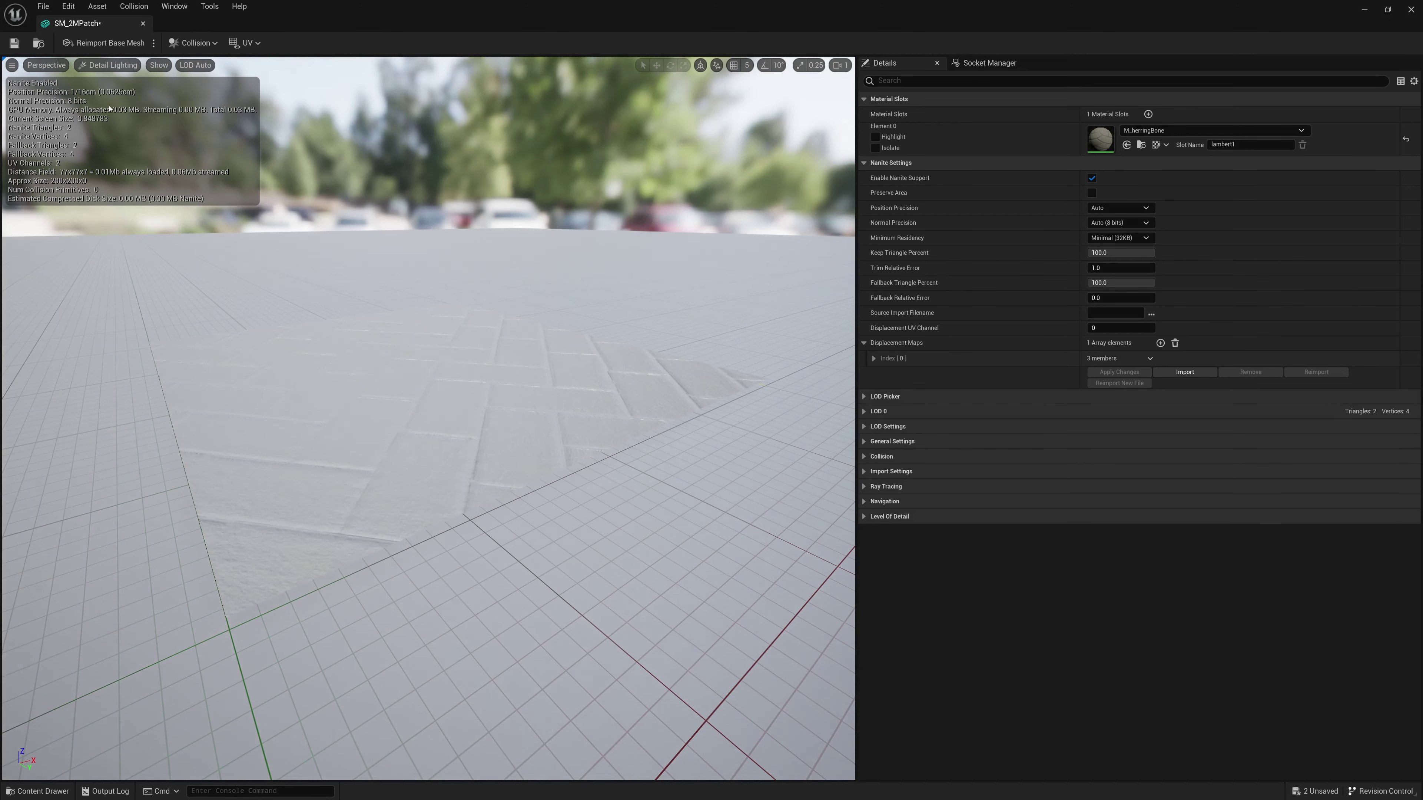
pyautogui.click(110, 65)
pyautogui.click(129, 123)
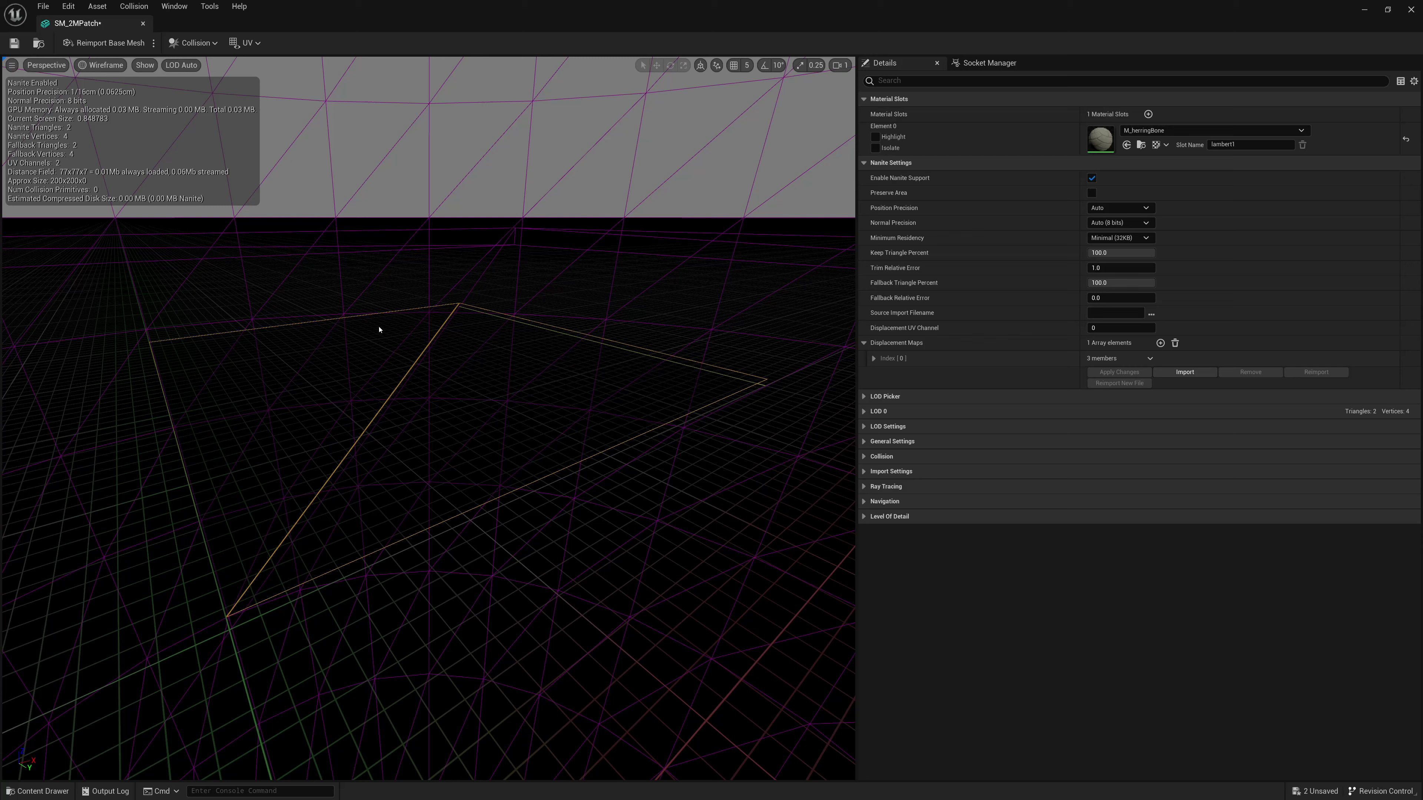
pyautogui.click(116, 66)
pyautogui.click(117, 96)
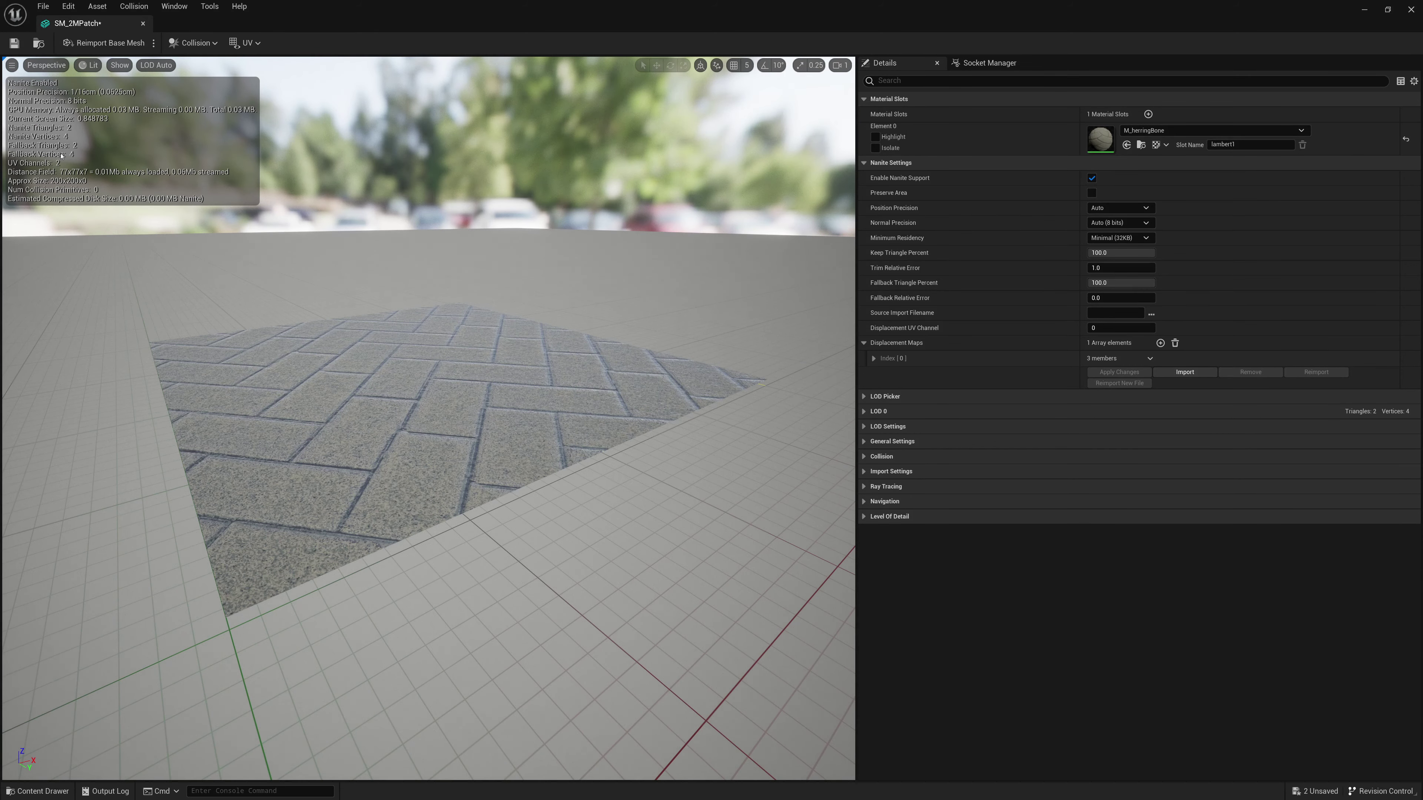
pyautogui.moveTo(425, 393); pyautogui.dragTo(390, 465)
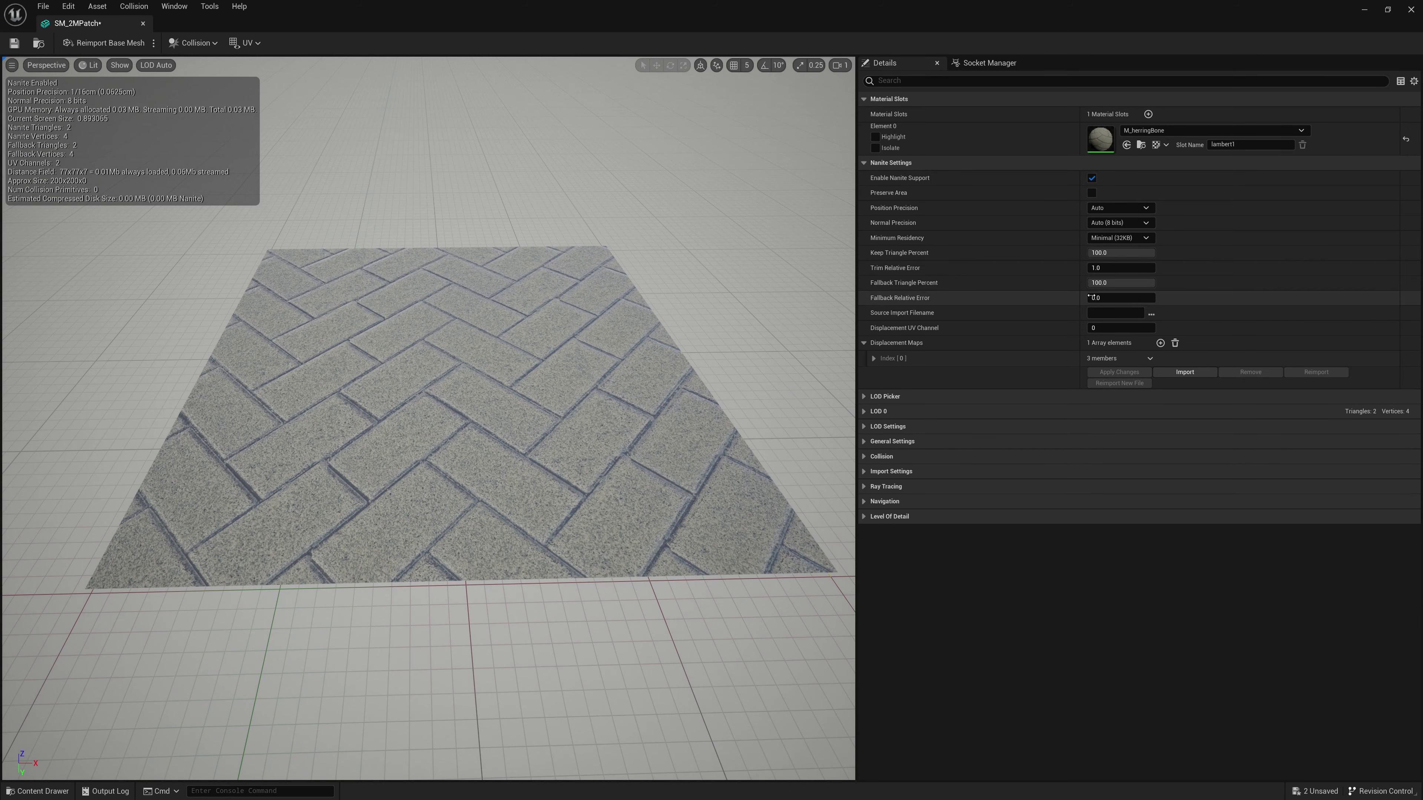
# Set Trim Relative Error to 0.1 and apply it, then bring up the view-mode list
pyautogui.click(1101, 268)
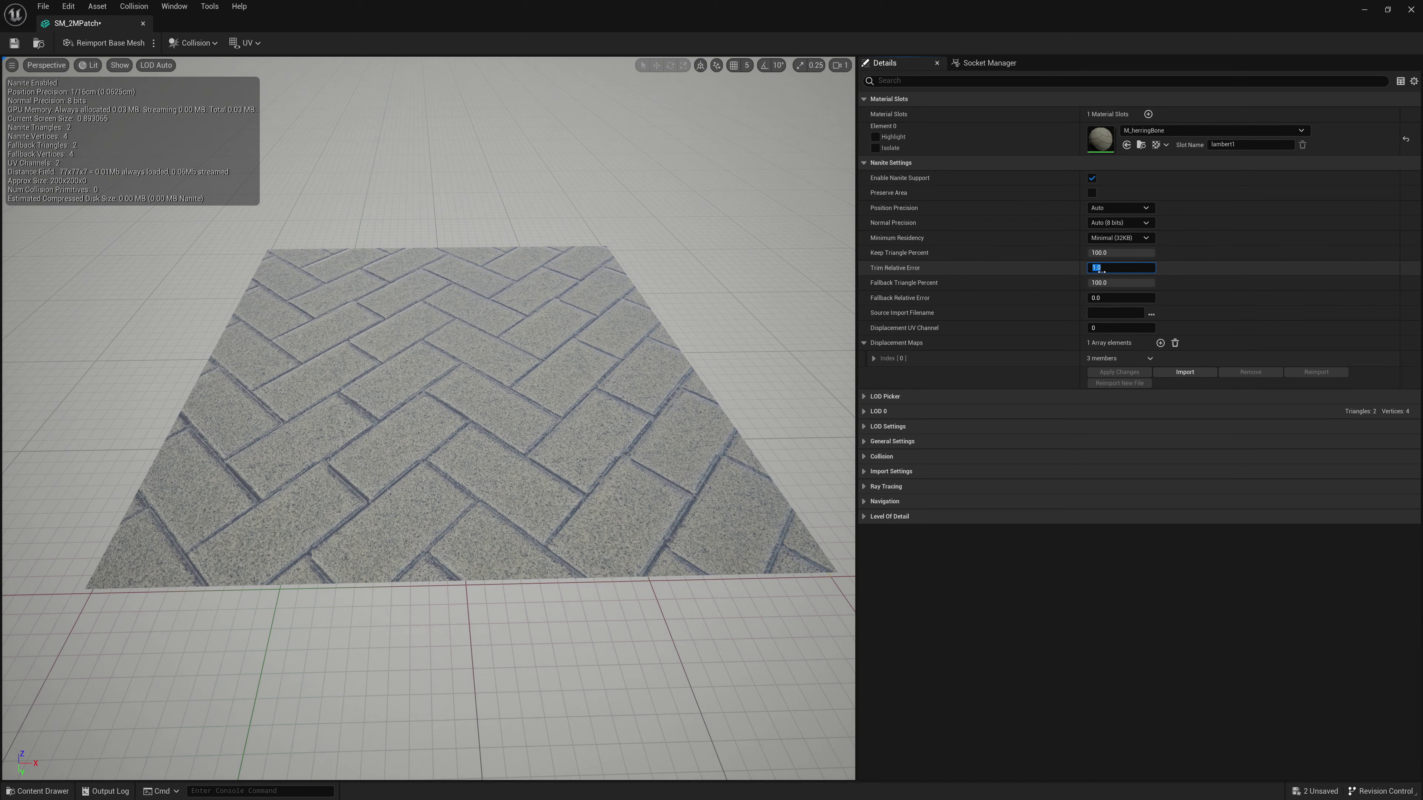
pyautogui.write('0.1')
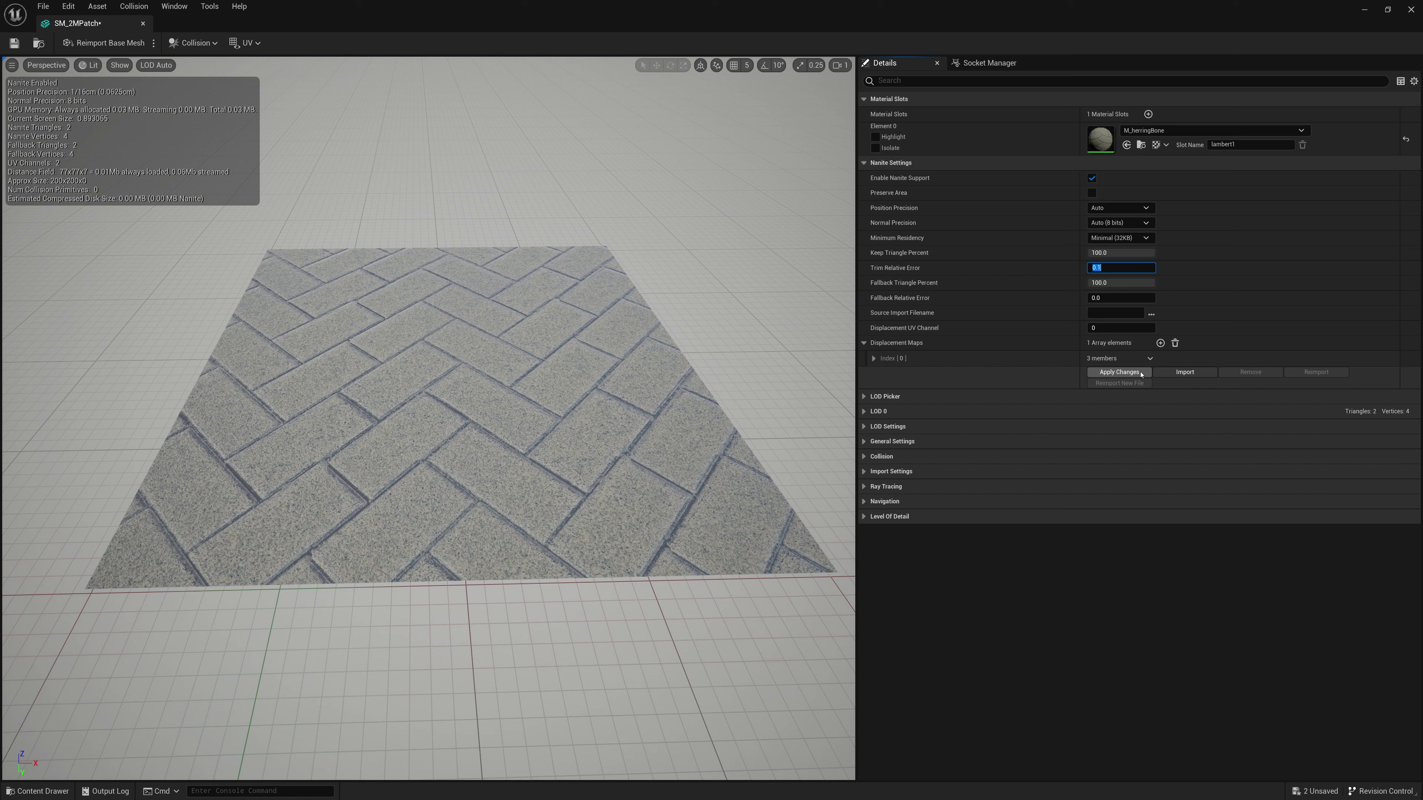
pyautogui.press('Return')
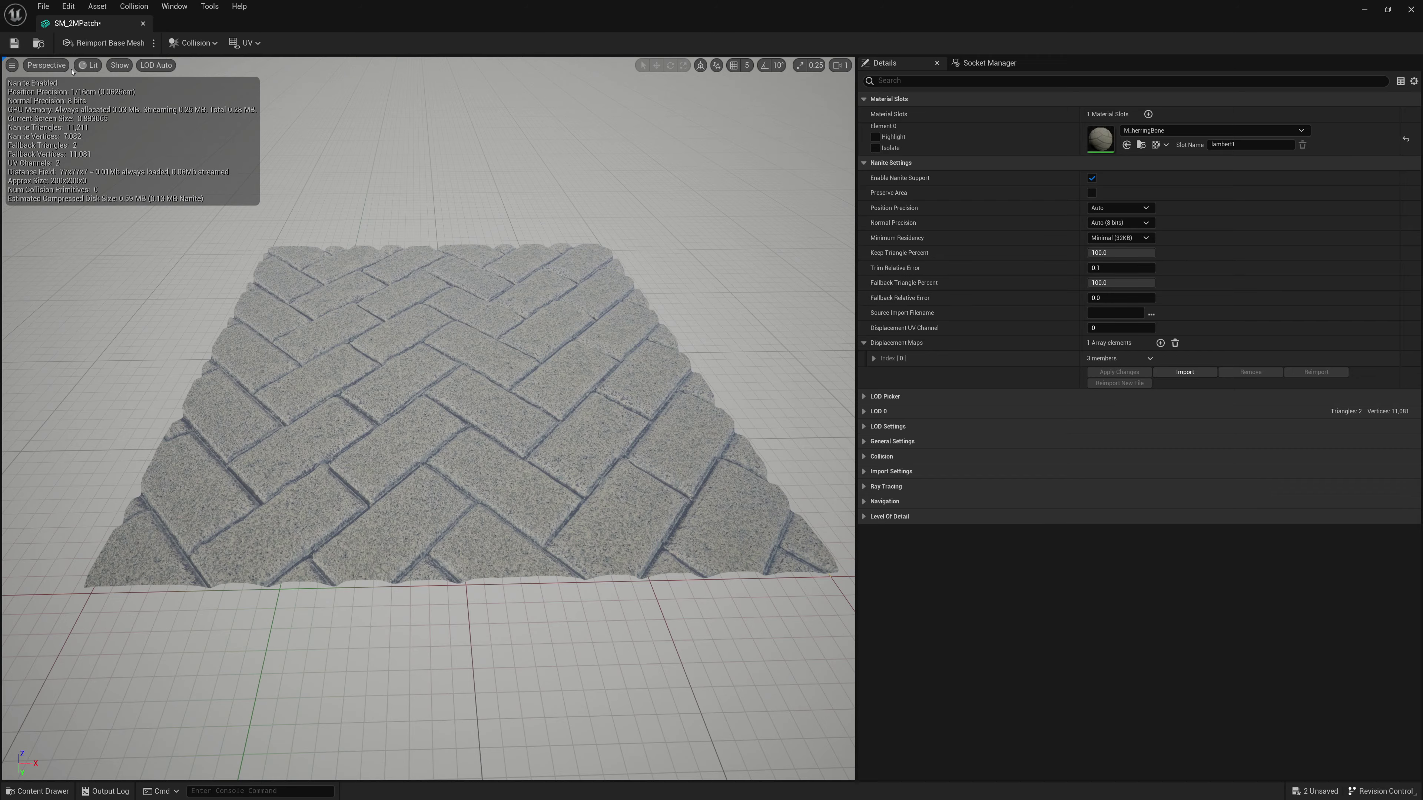
pyautogui.click(88, 65)
# Examine the displaced patch's dense wireframe from several angles, then return to Lit with Alt+4
pyautogui.click(112, 124)
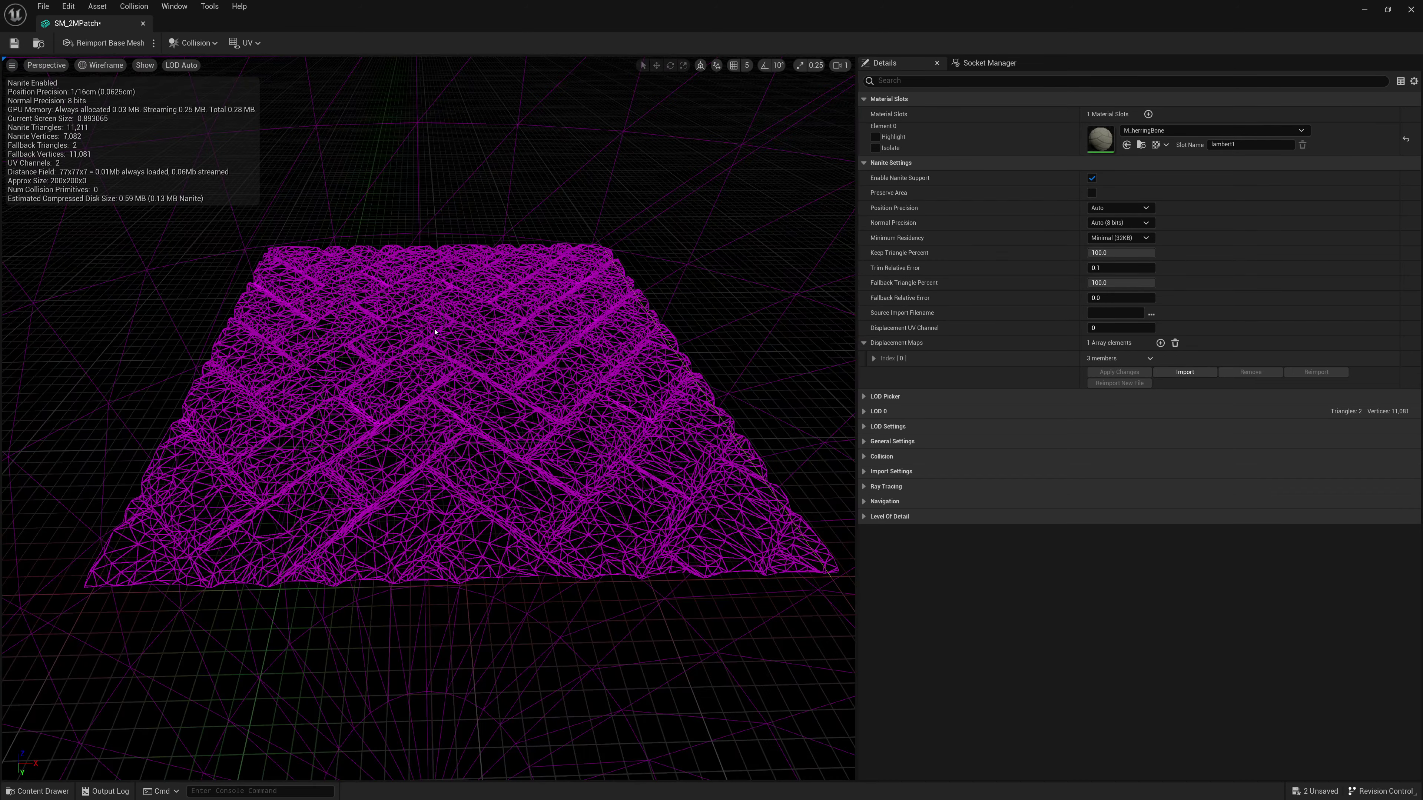
pyautogui.moveTo(435, 332); pyautogui.dragTo(295, 302)
pyautogui.scroll(5, 429, 421)
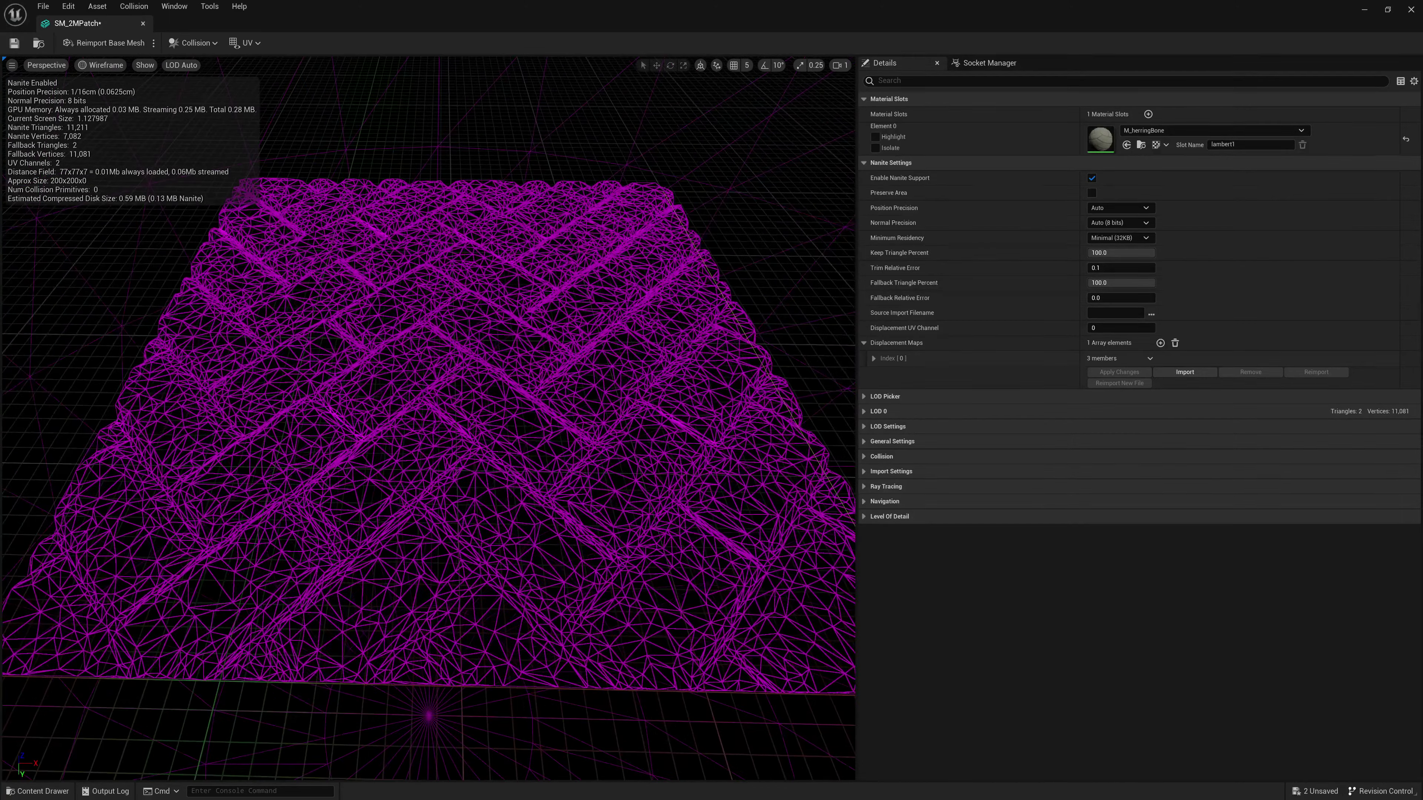
pyautogui.scroll(-3, 429, 421)
pyautogui.moveTo(294, 303); pyautogui.dragTo(336, 311)
pyautogui.hotkey('alt', '4')
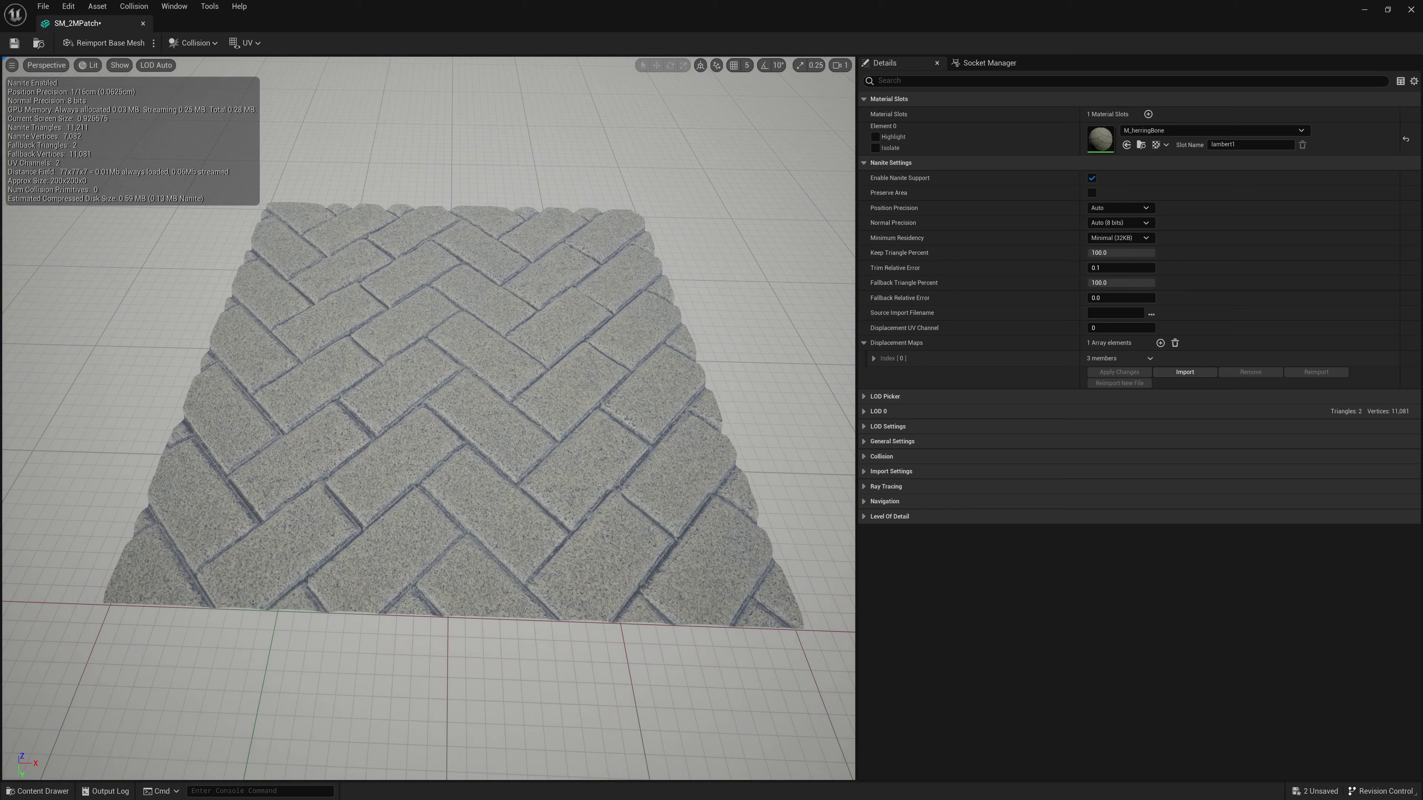
pyautogui.moveTo(9, 162); pyautogui.dragTo(89, 166)
pyautogui.moveTo(12, 137); pyautogui.dragTo(90, 137)
pyautogui.moveTo(429, 417); pyautogui.dragTo(477, 438)
pyautogui.scroll(2, 429, 418)
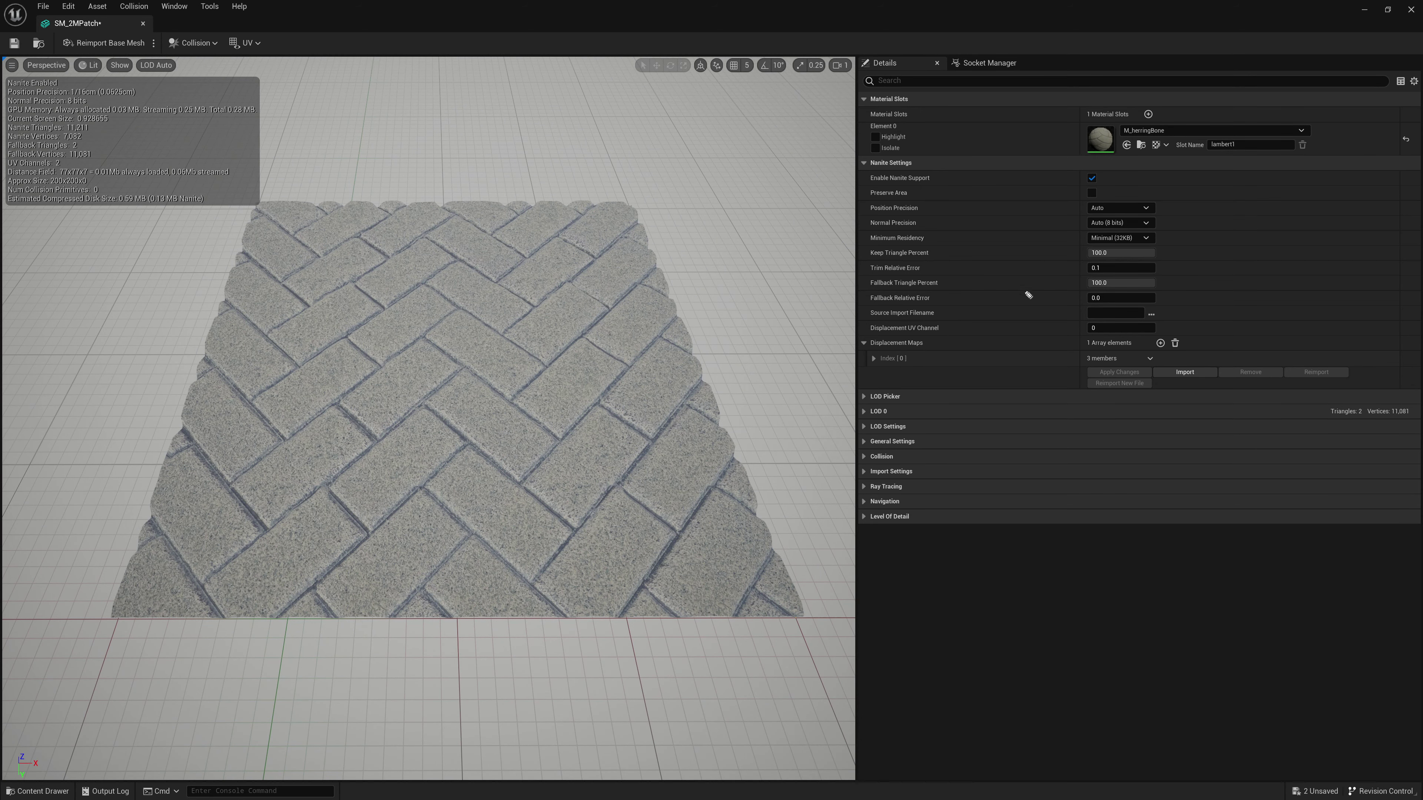
pyautogui.moveTo(871, 306); pyautogui.dragTo(930, 304)
pyautogui.moveTo(1083, 304); pyautogui.dragTo(1101, 300)
pyautogui.moveTo(872, 287); pyautogui.dragTo(951, 285)
pyautogui.press('Escape')
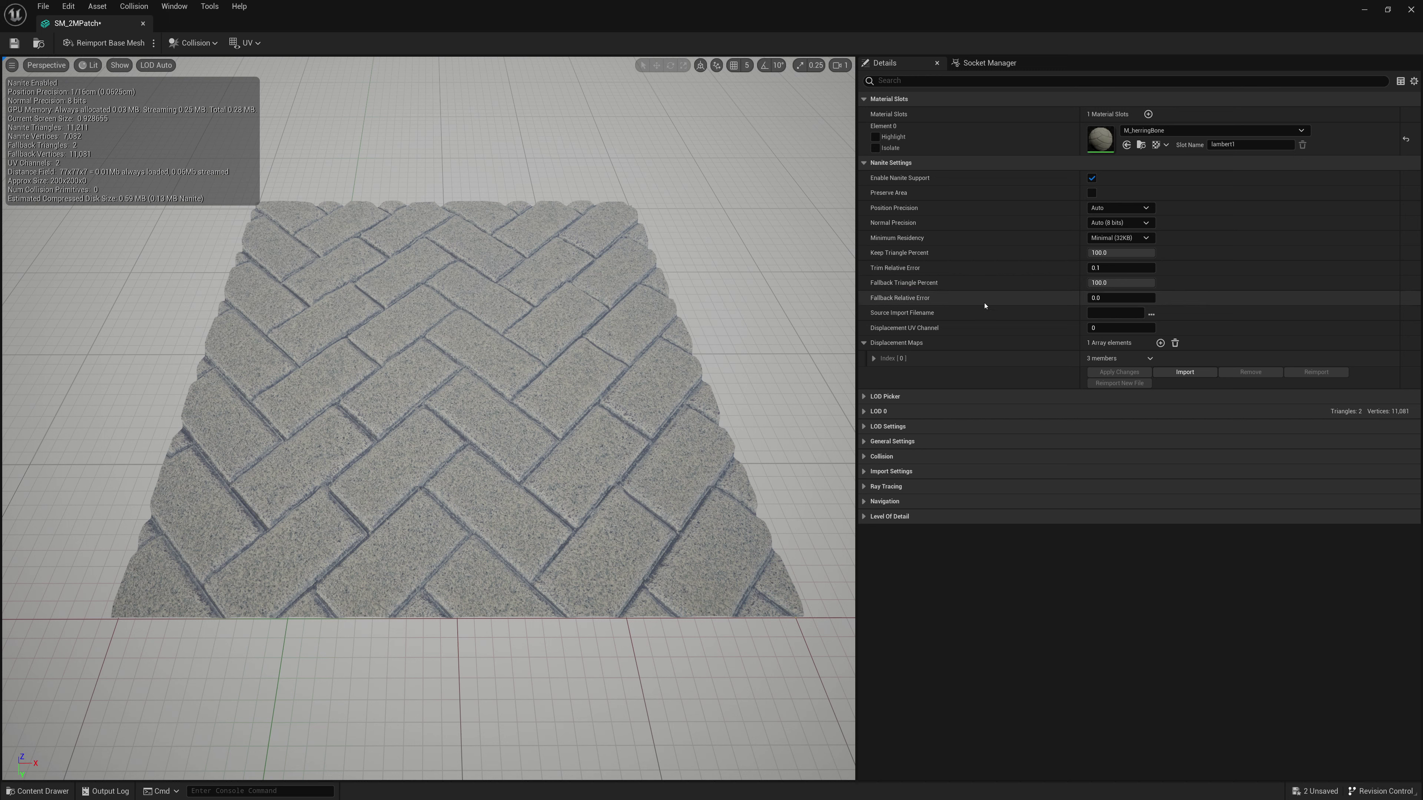
# Set Fallback Relative Error to 0.5, apply it, and expand the mesh's Ray Tracing options
pyautogui.click(1115, 301)
pyautogui.write('0.5')
pyautogui.press('Return')
pyautogui.click(1118, 373)
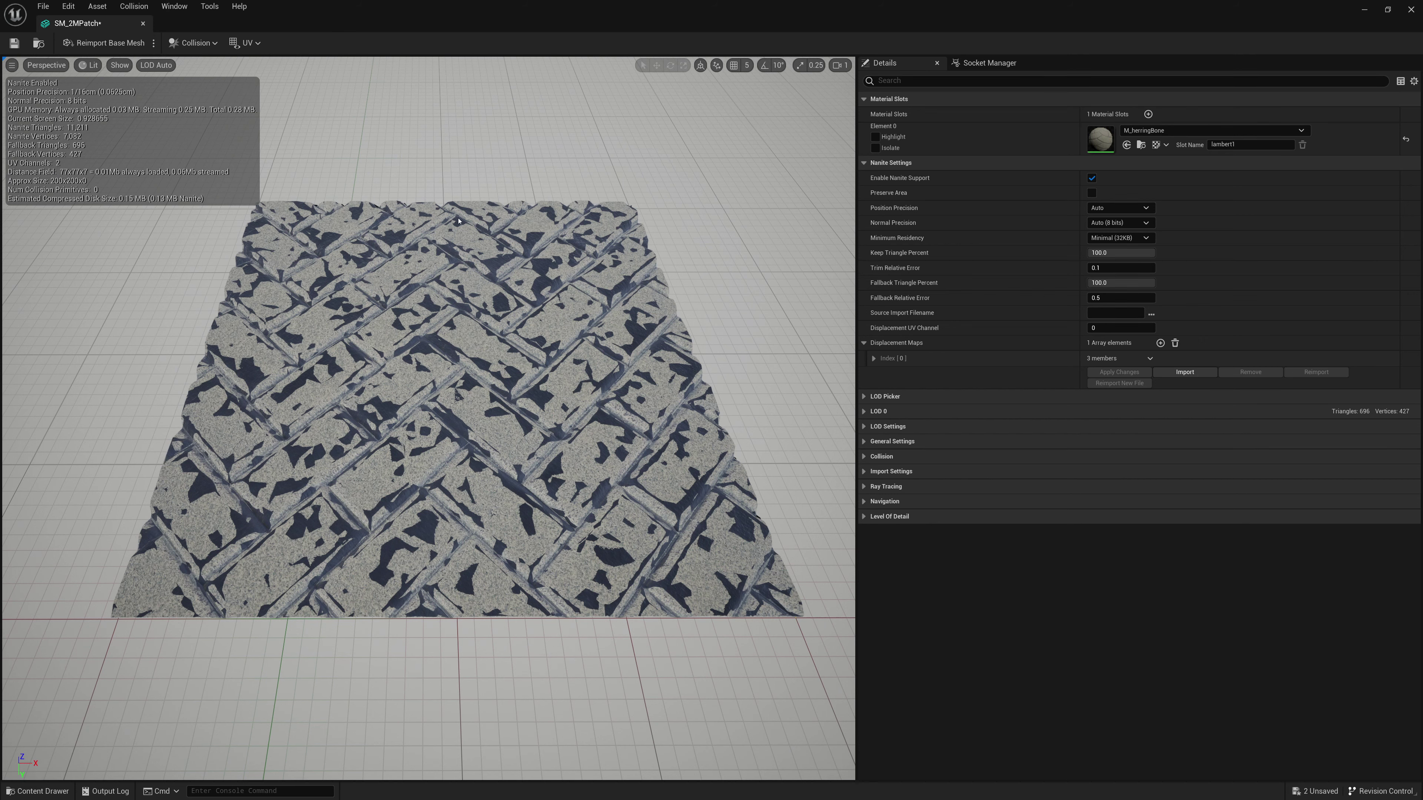
pyautogui.moveTo(458, 221)
pyautogui.mouseDown()
pyautogui.moveTo(560, 231)
pyautogui.moveTo(453, 222)
pyautogui.mouseUp()
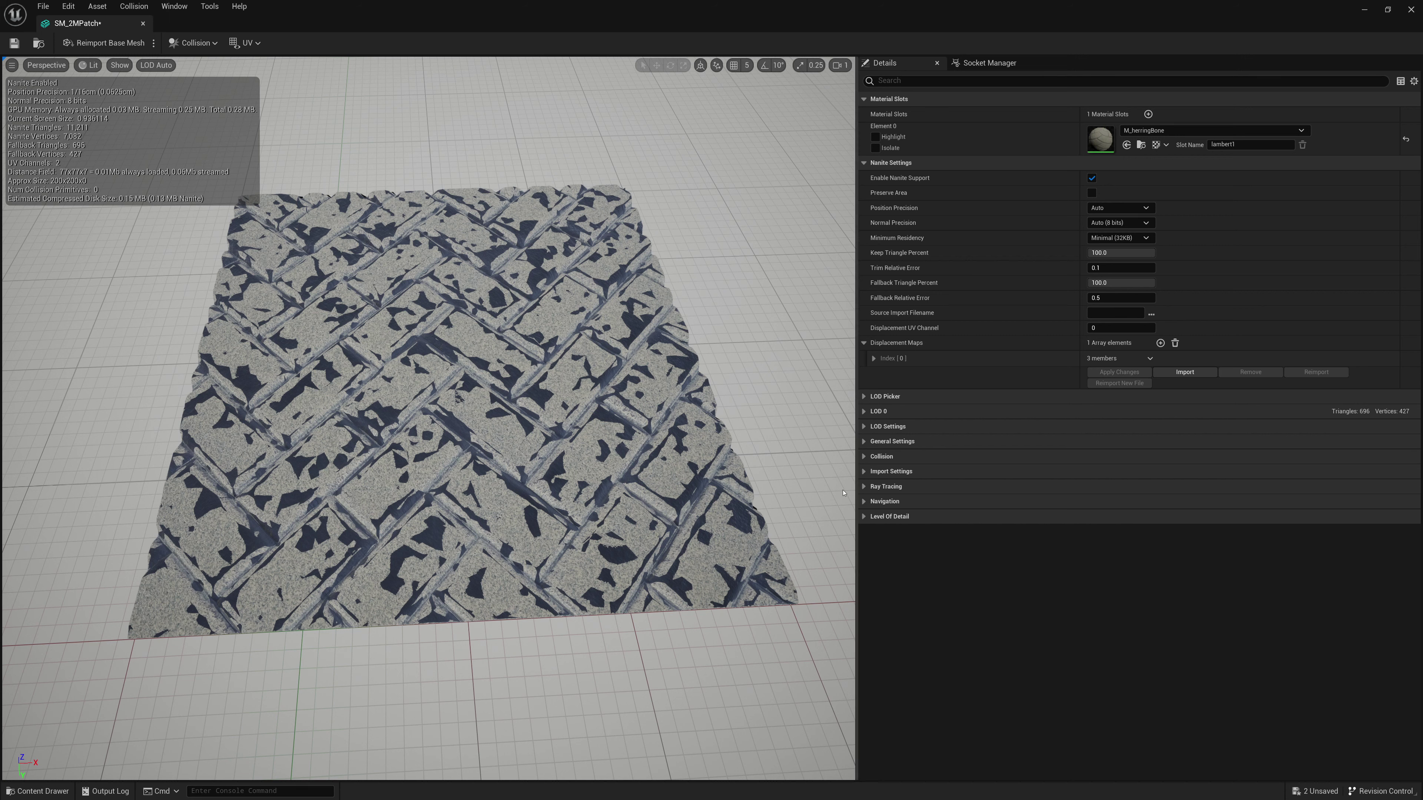
pyautogui.click(876, 487)
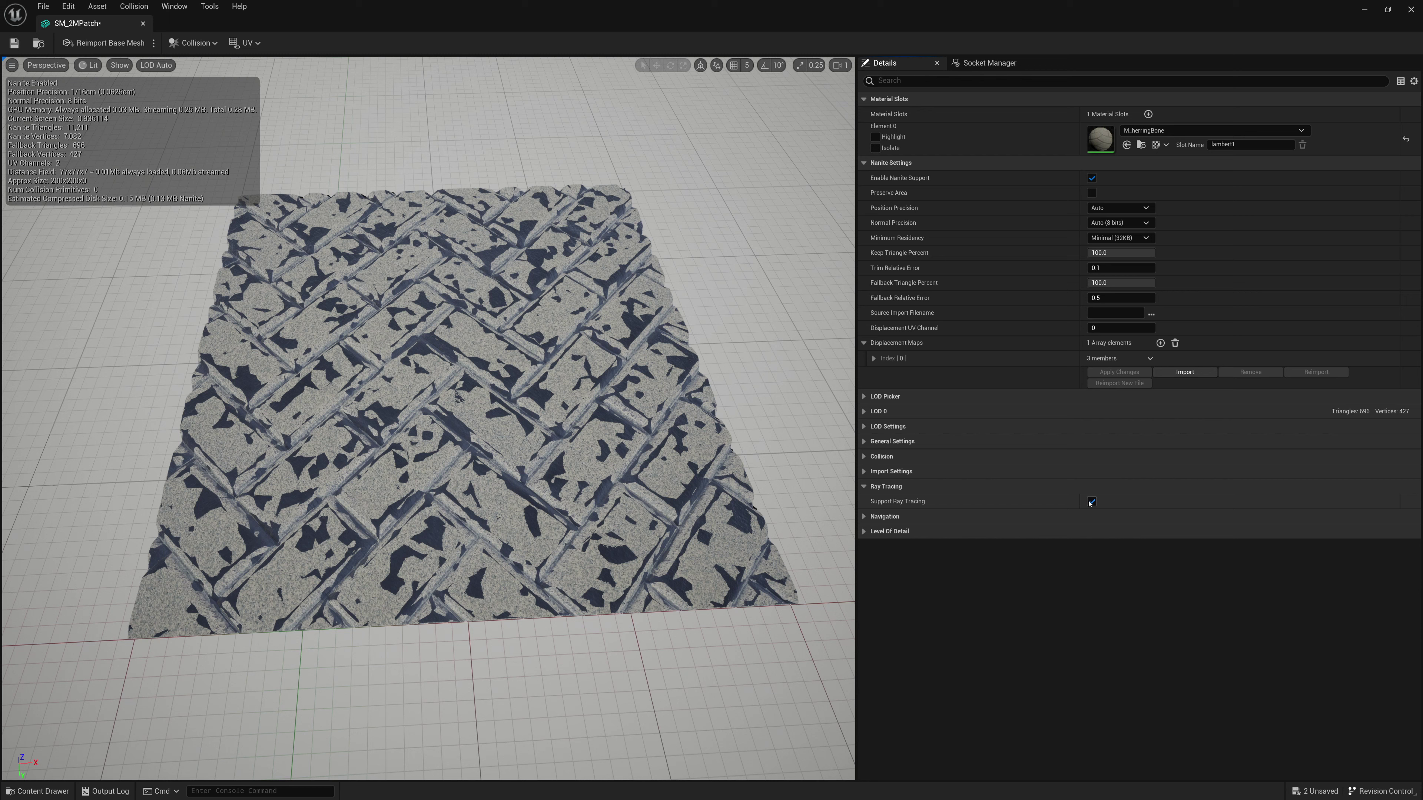
# Uncheck Support Ray Tracing and view the brick pattern head-on, noting the 696 fallback triangles
pyautogui.click(1091, 502)
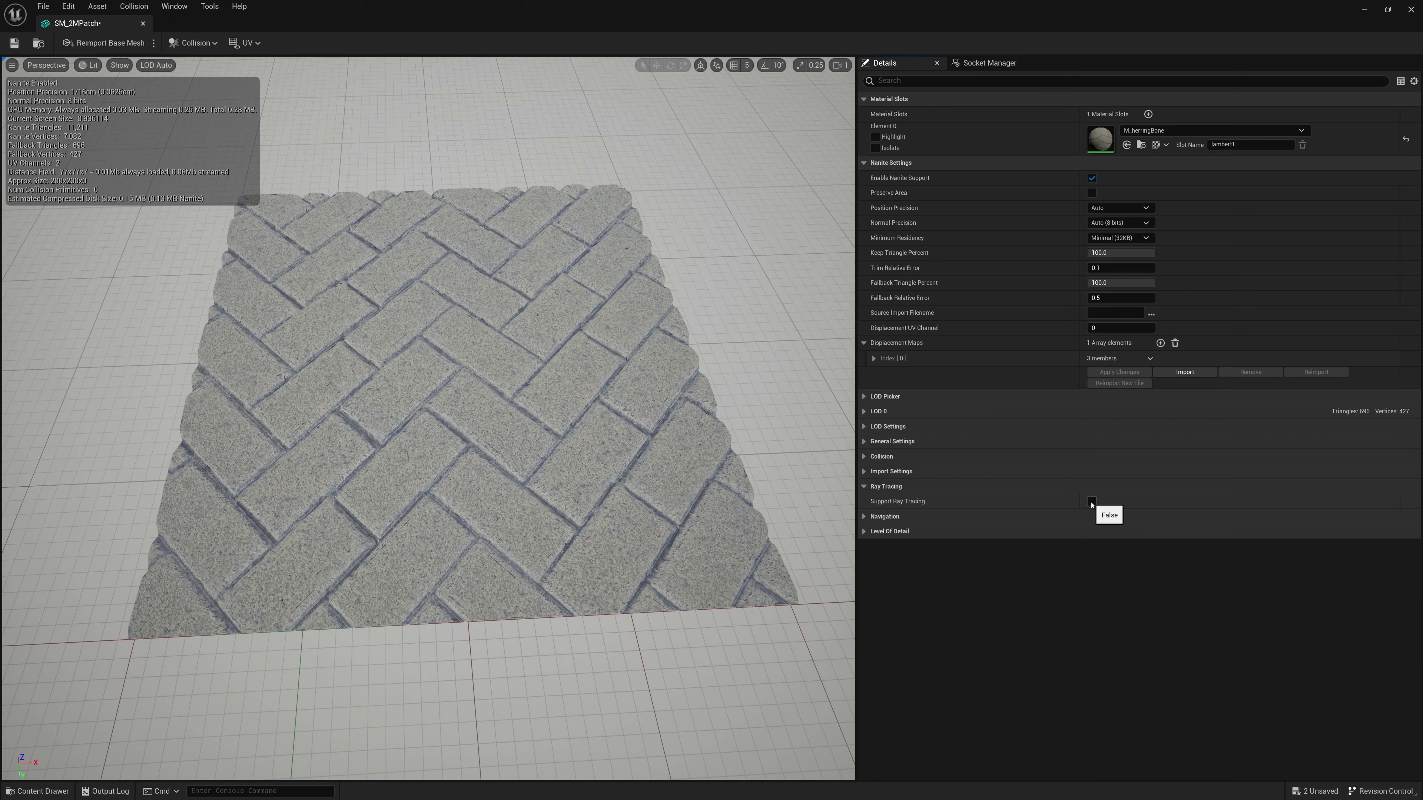
pyautogui.click(897, 488)
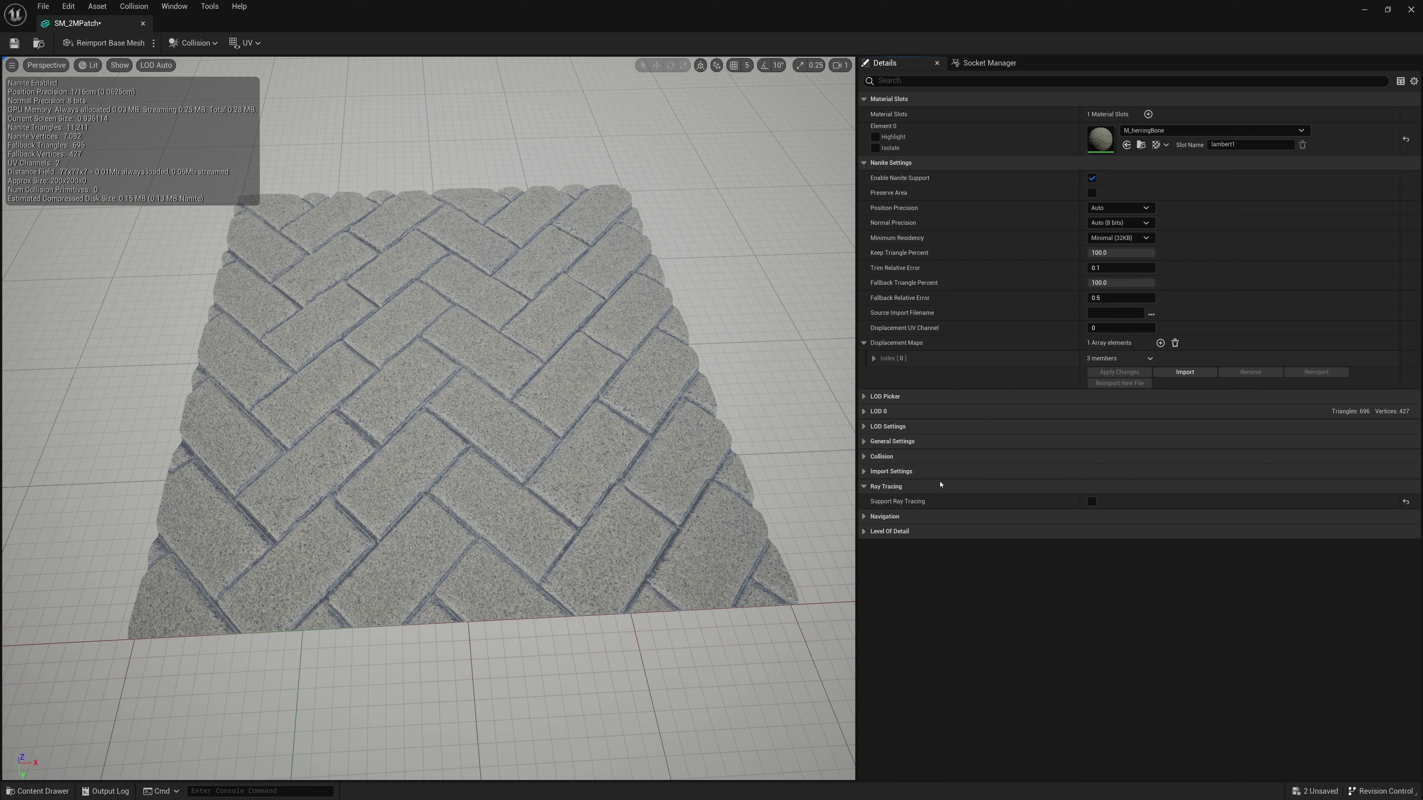
pyautogui.moveTo(560, 448); pyautogui.dragTo(729, 426)
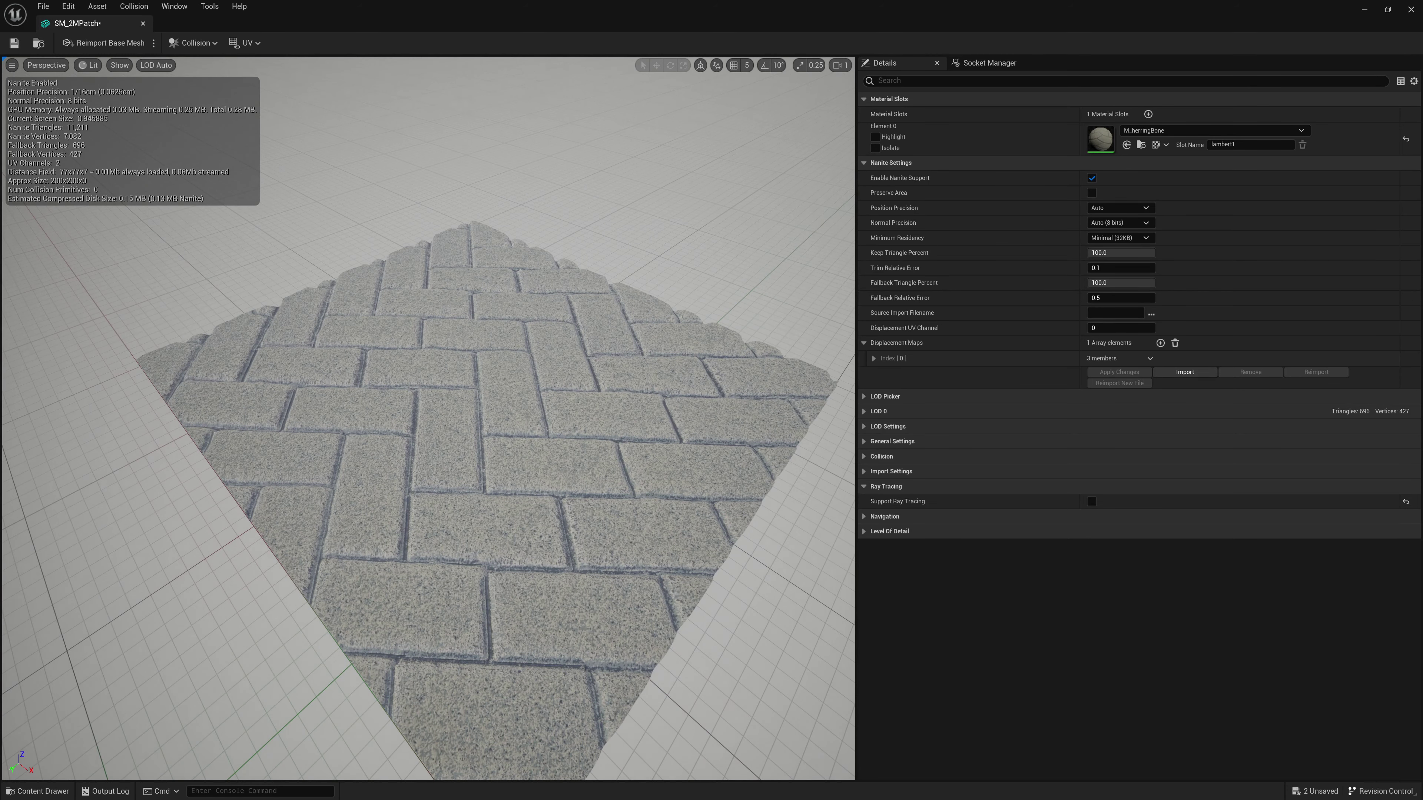
pyautogui.moveTo(65, 149); pyautogui.dragTo(84, 149)
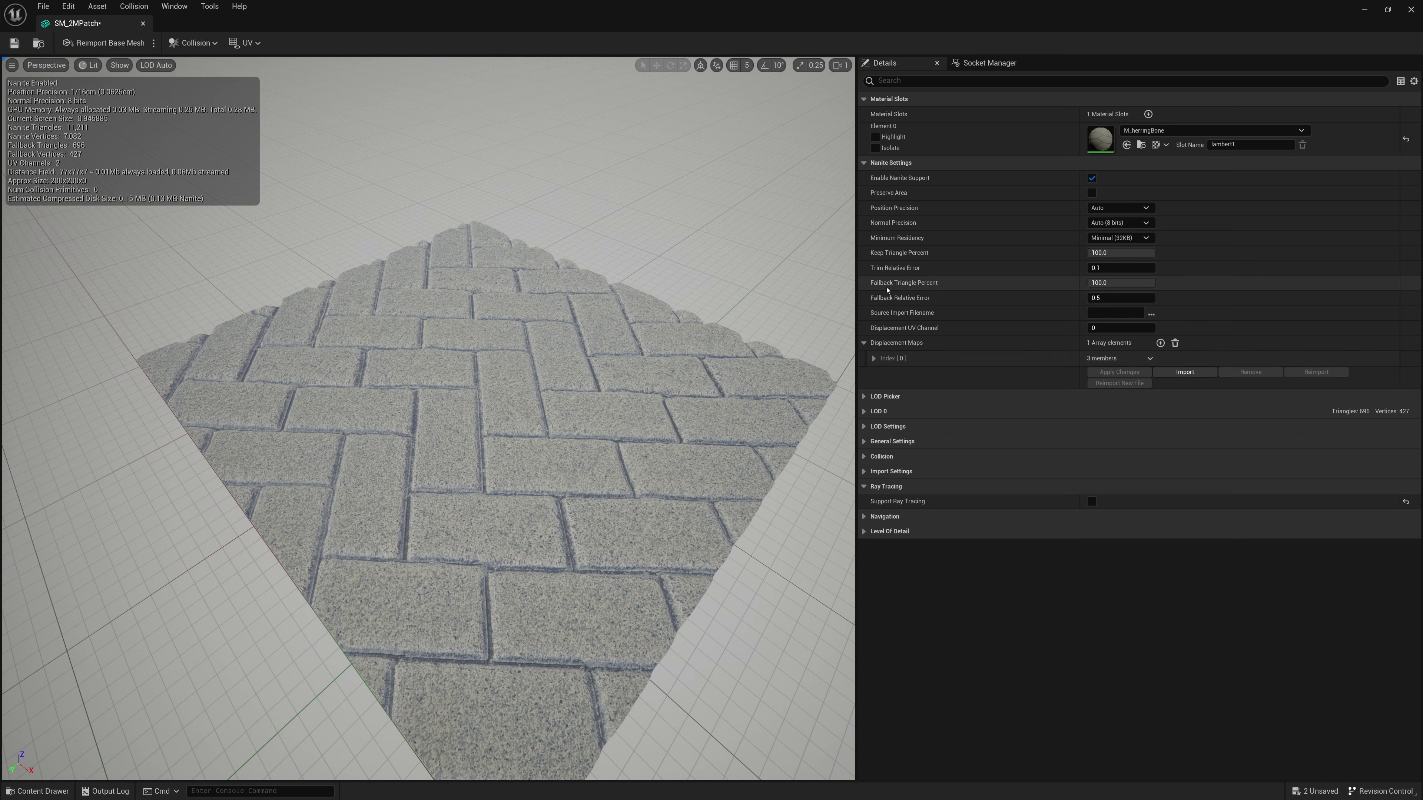
# Set Fallback Triangle Percent to 0 and Fallback Relative Error to 1, then apply
pyautogui.click(1112, 283)
pyautogui.write('0')
pyautogui.press('Tab')
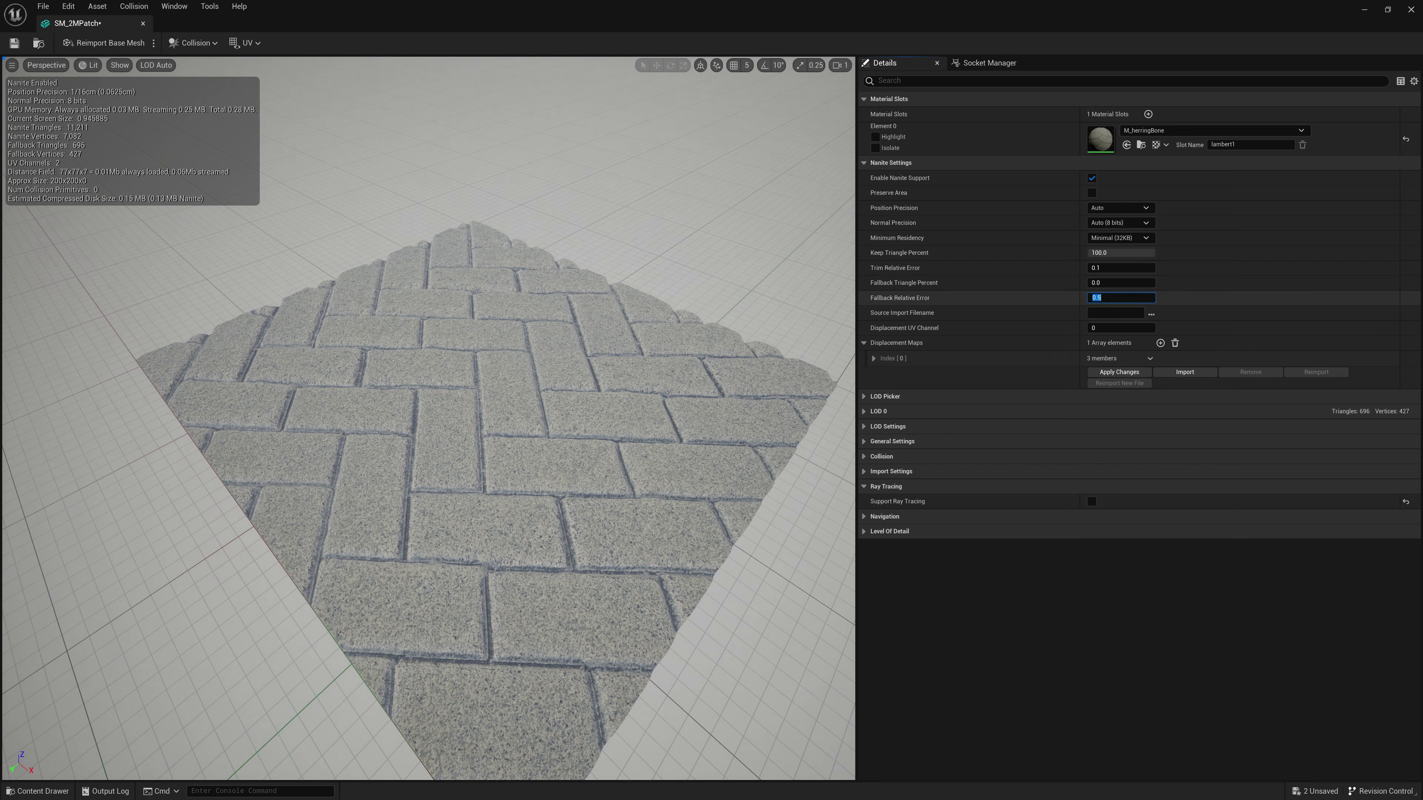
pyautogui.write('1')
pyautogui.press('Return')
pyautogui.click(1119, 372)
# Change Fallback Relative Error to 0, then undo the last edit
pyautogui.click(1133, 302)
pyautogui.write('0')
pyautogui.press('Return')
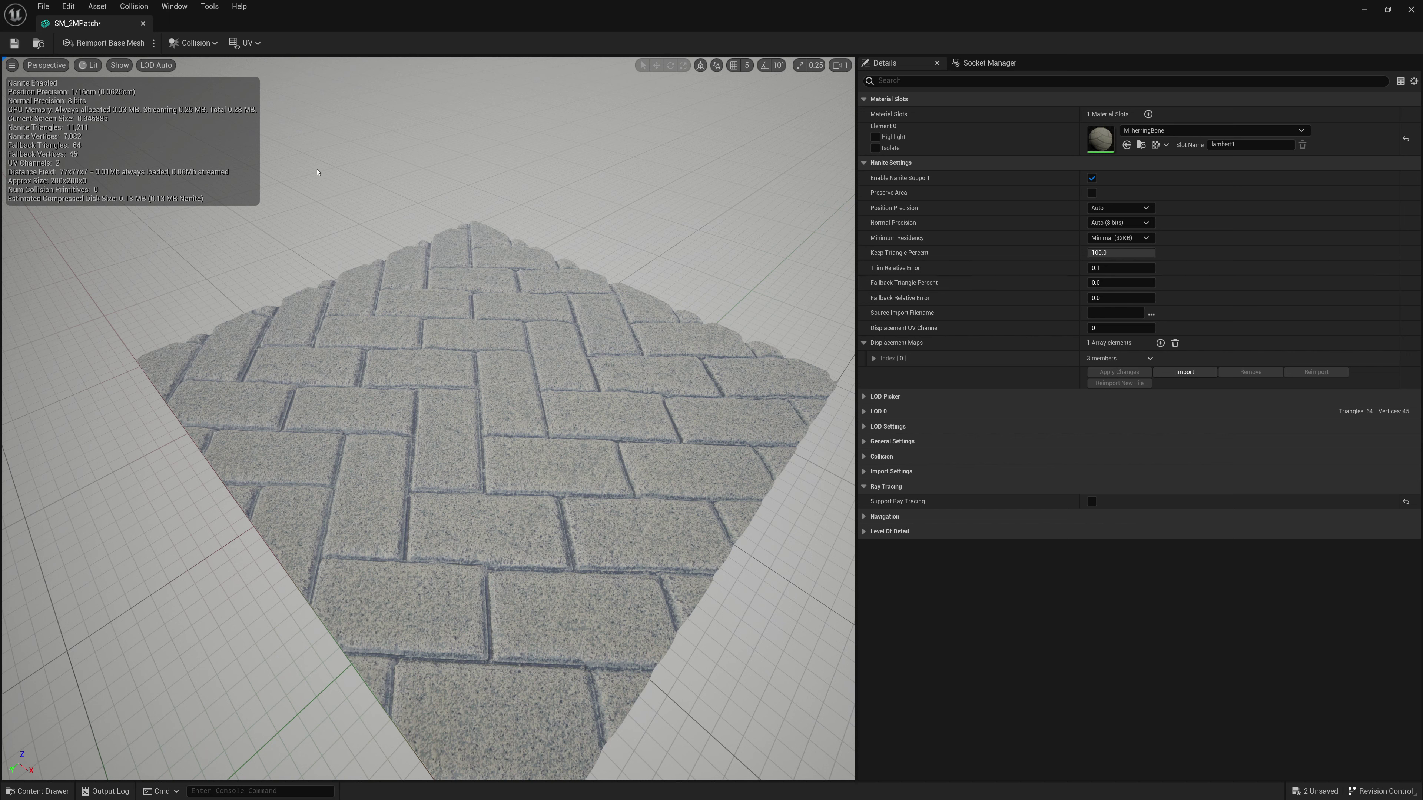
pyautogui.hotkey('ctrl', 'z')
pyautogui.hotkey('ctrl', 'z')
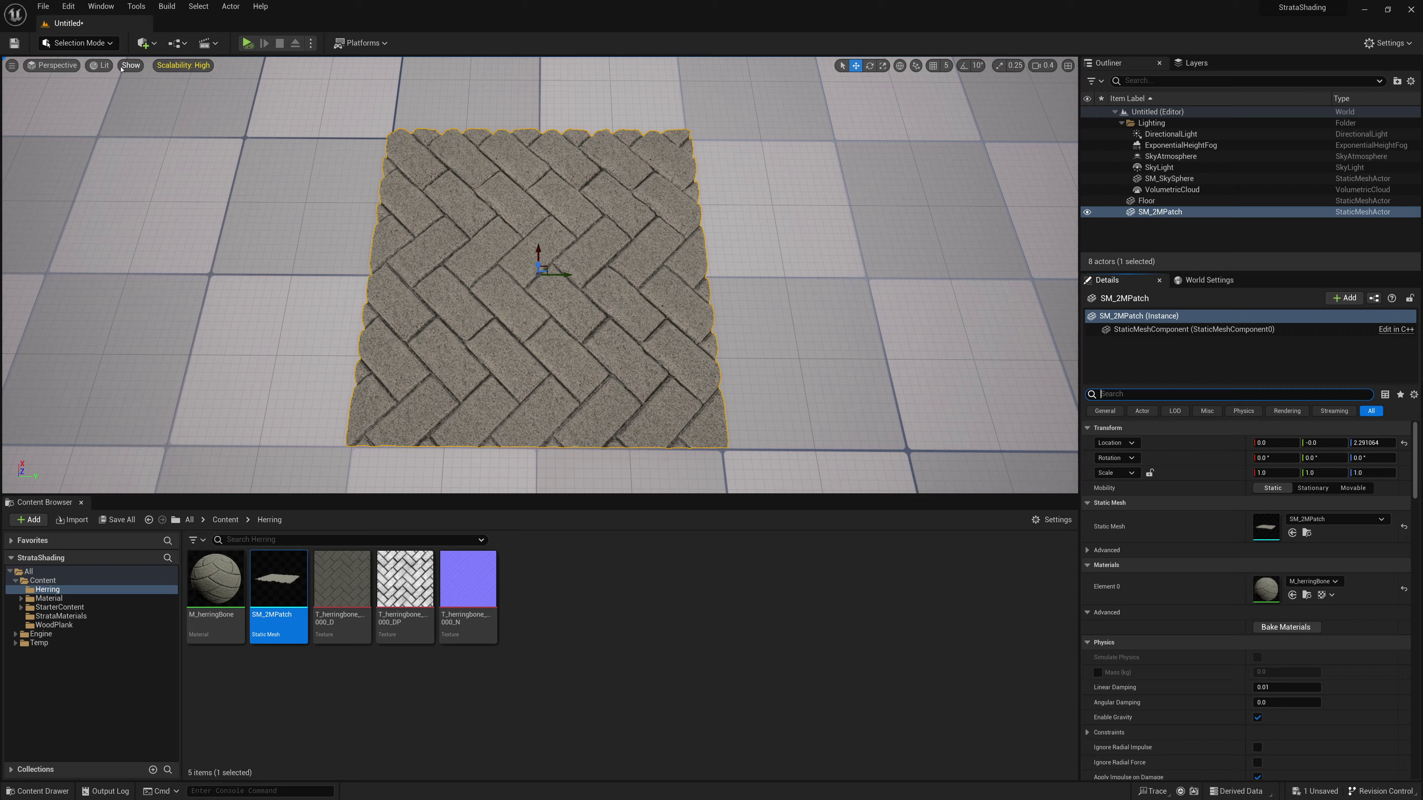
# View the SM_2MPatch in Wireframe mode, zooming to inspect its density, then return to Lit
pyautogui.click(99, 64)
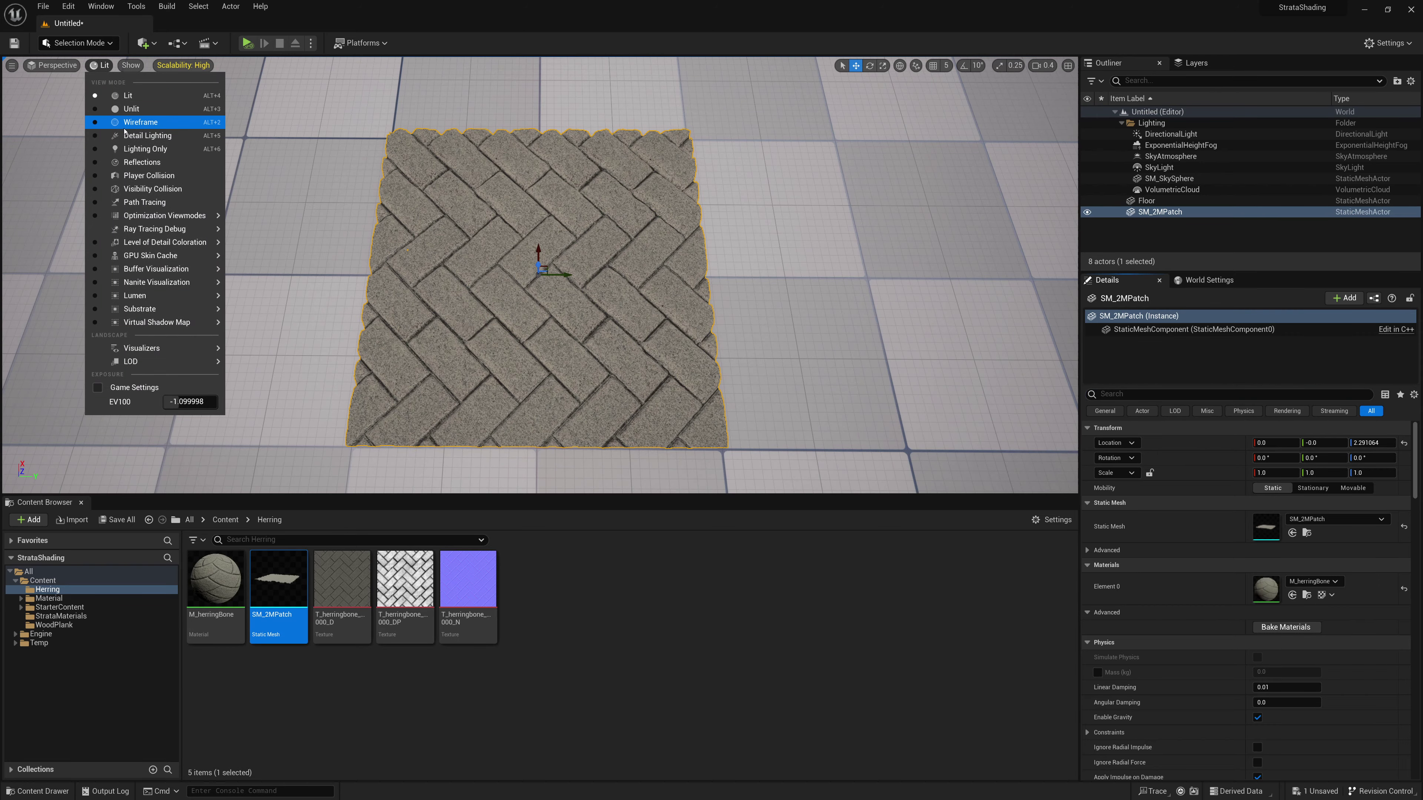
pyautogui.click(124, 119)
pyautogui.scroll(-6, 538, 275)
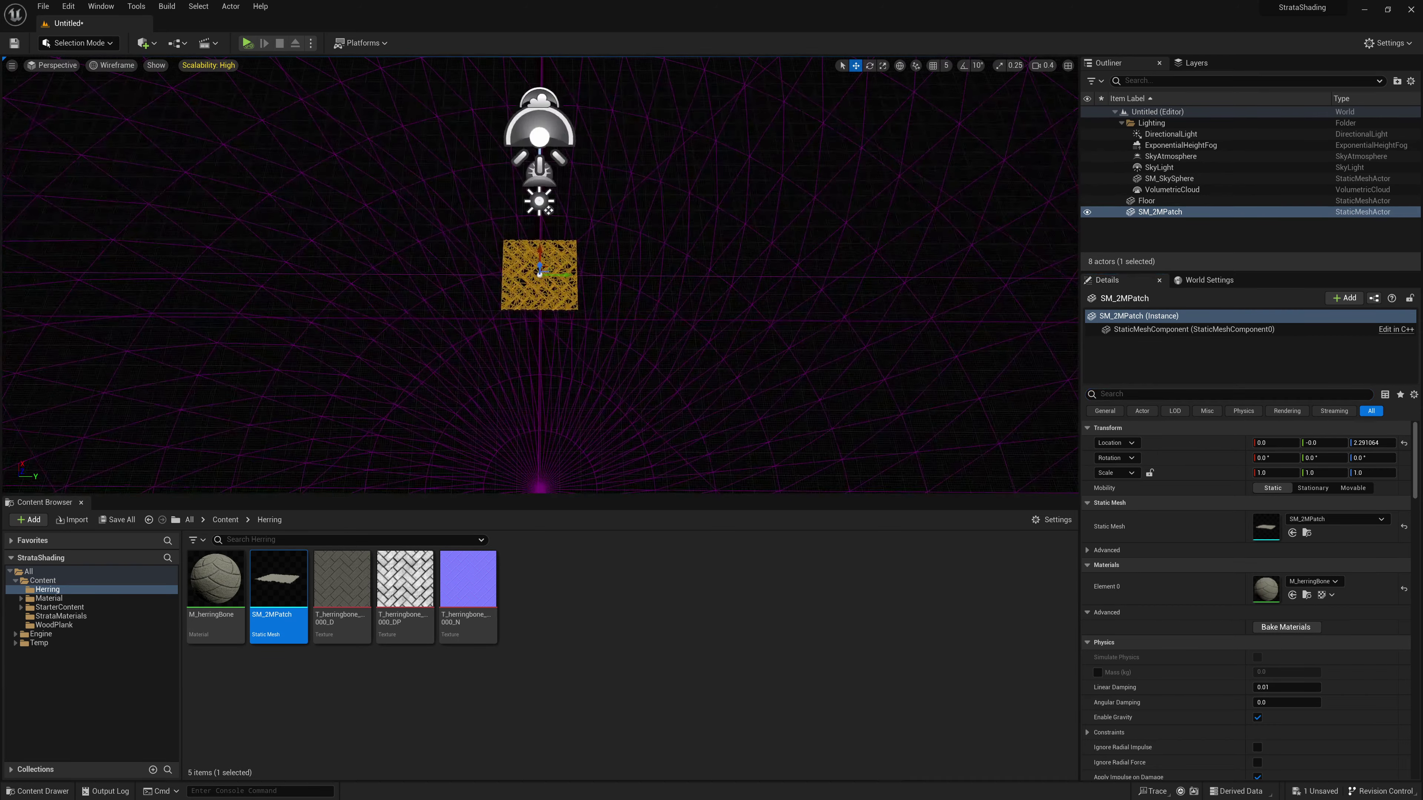
pyautogui.scroll(5, 538, 274)
pyautogui.scroll(-6, 538, 275)
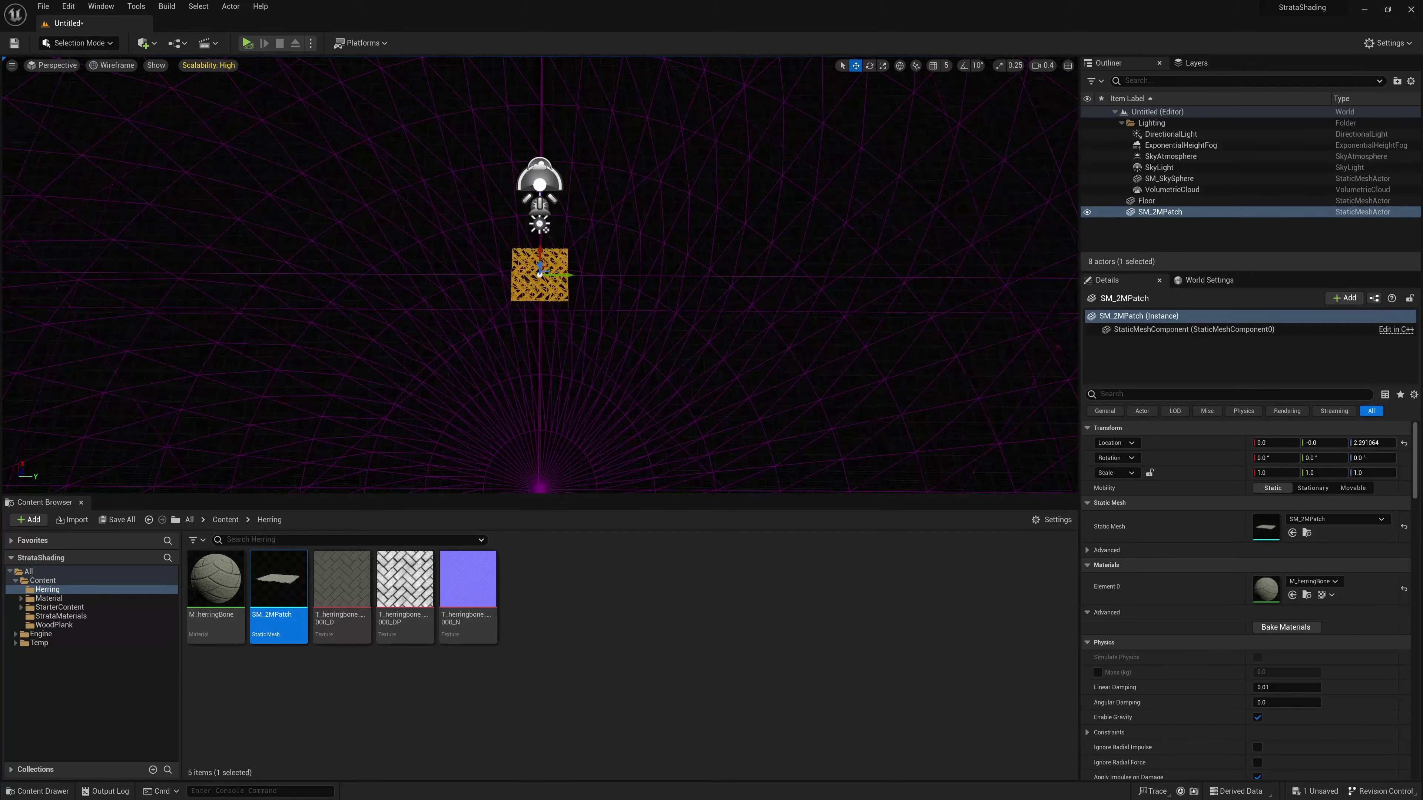
pyautogui.scroll(3, 537, 275)
pyautogui.scroll(1, 539, 274)
pyautogui.scroll(3, 538, 274)
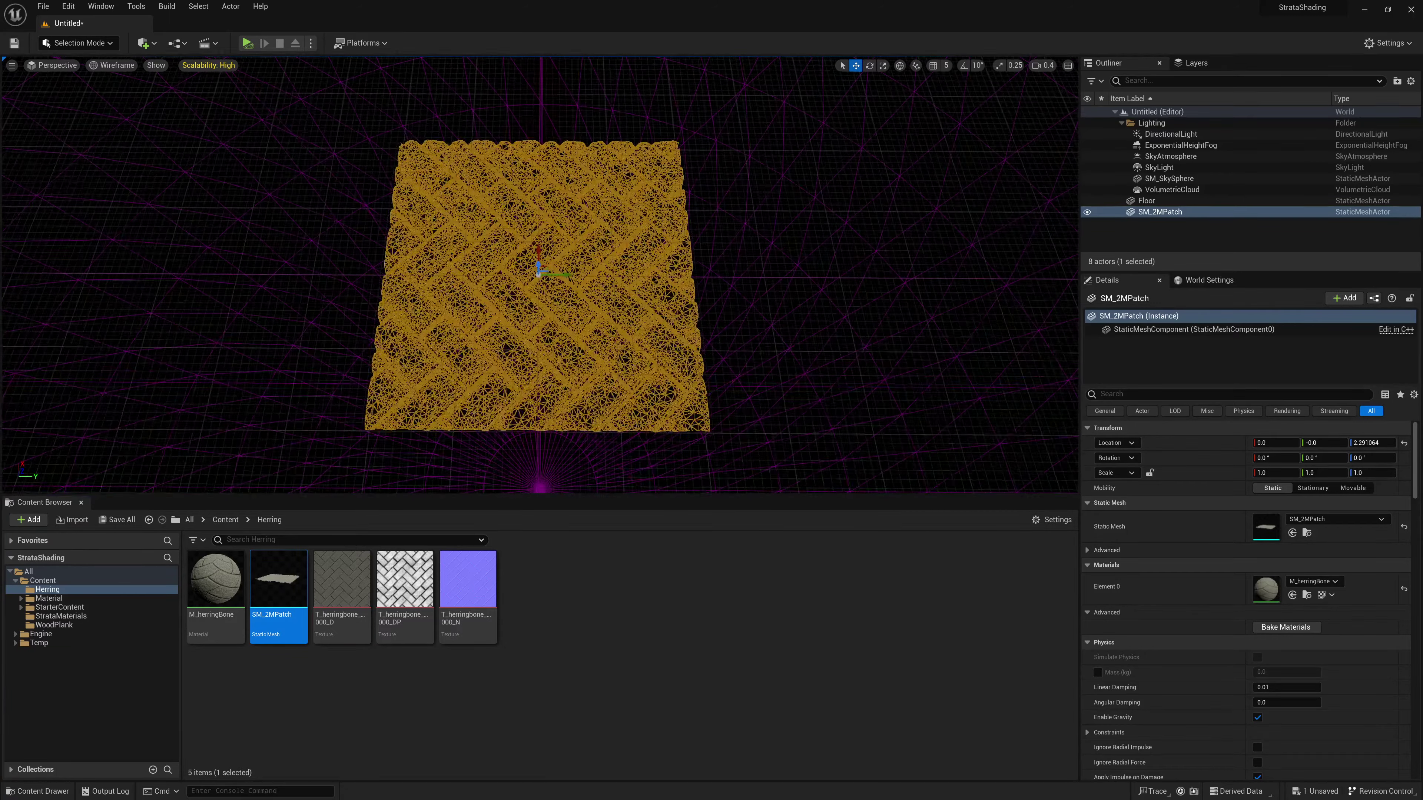
pyautogui.scroll(-3, 539, 273)
pyautogui.scroll(2, 539, 275)
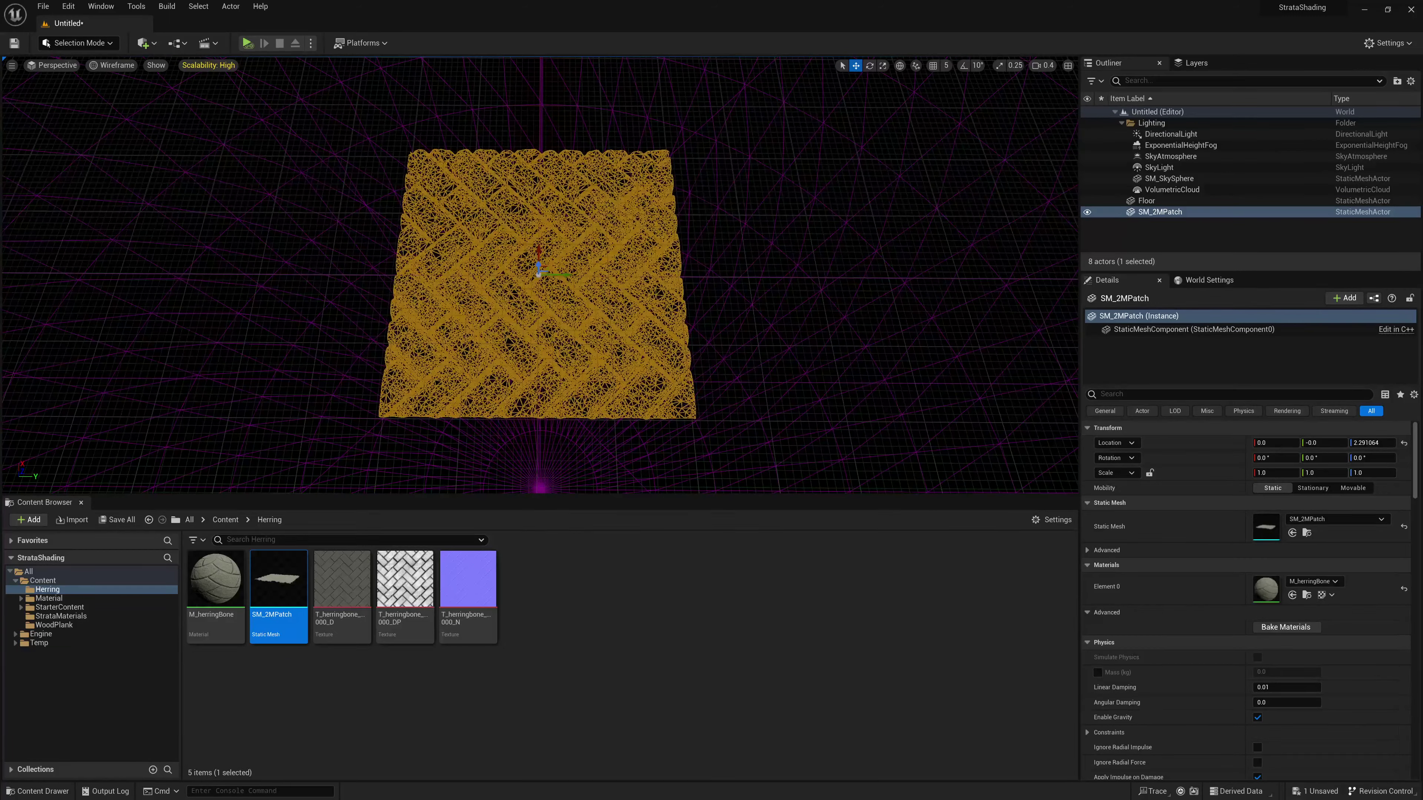
pyautogui.click(109, 65)
pyautogui.click(115, 93)
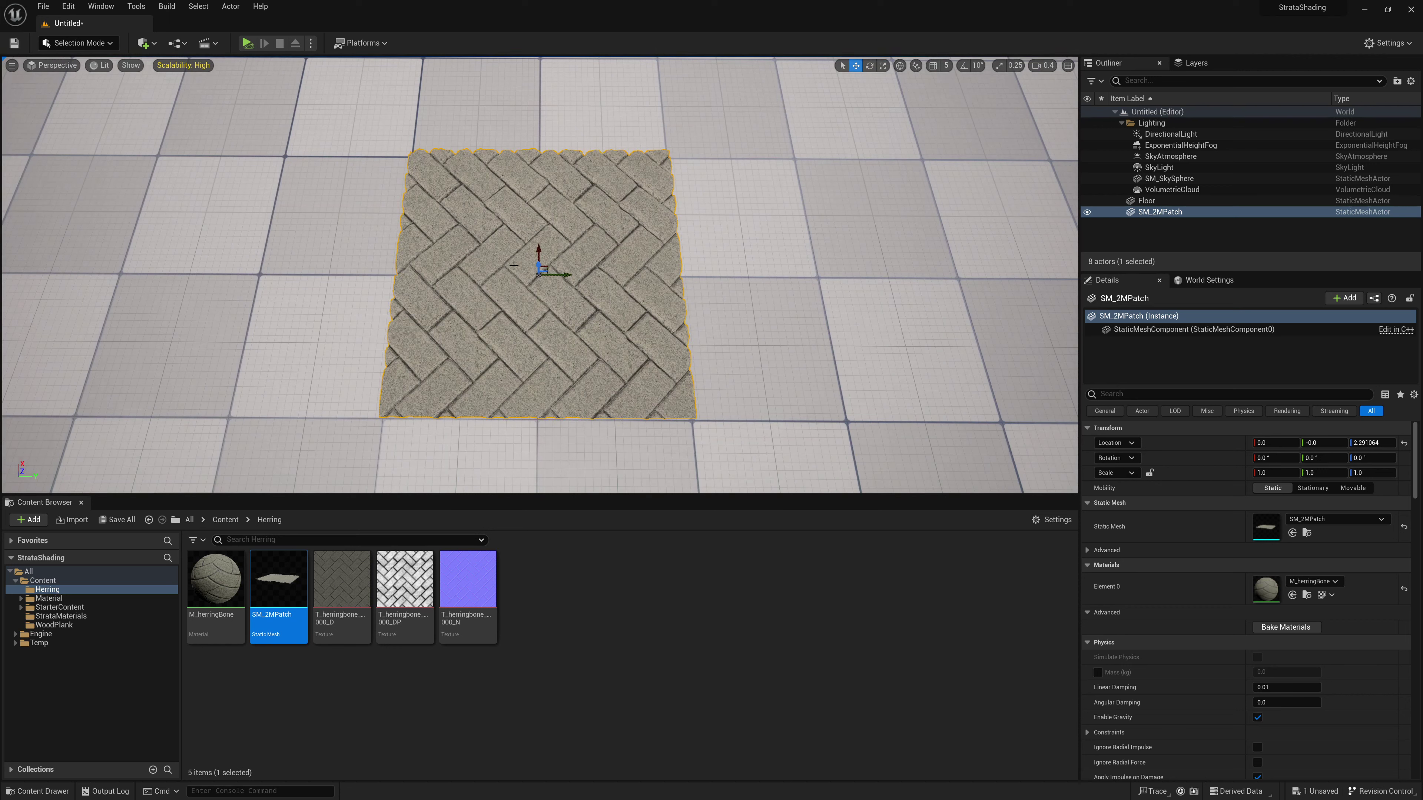
# Set the DirectionalLight's Cast Ray Traced Shadows to Disabled, filtering Details by 'ray'
pyautogui.click(1157, 134)
pyautogui.click(1157, 394)
pyautogui.write('ray')
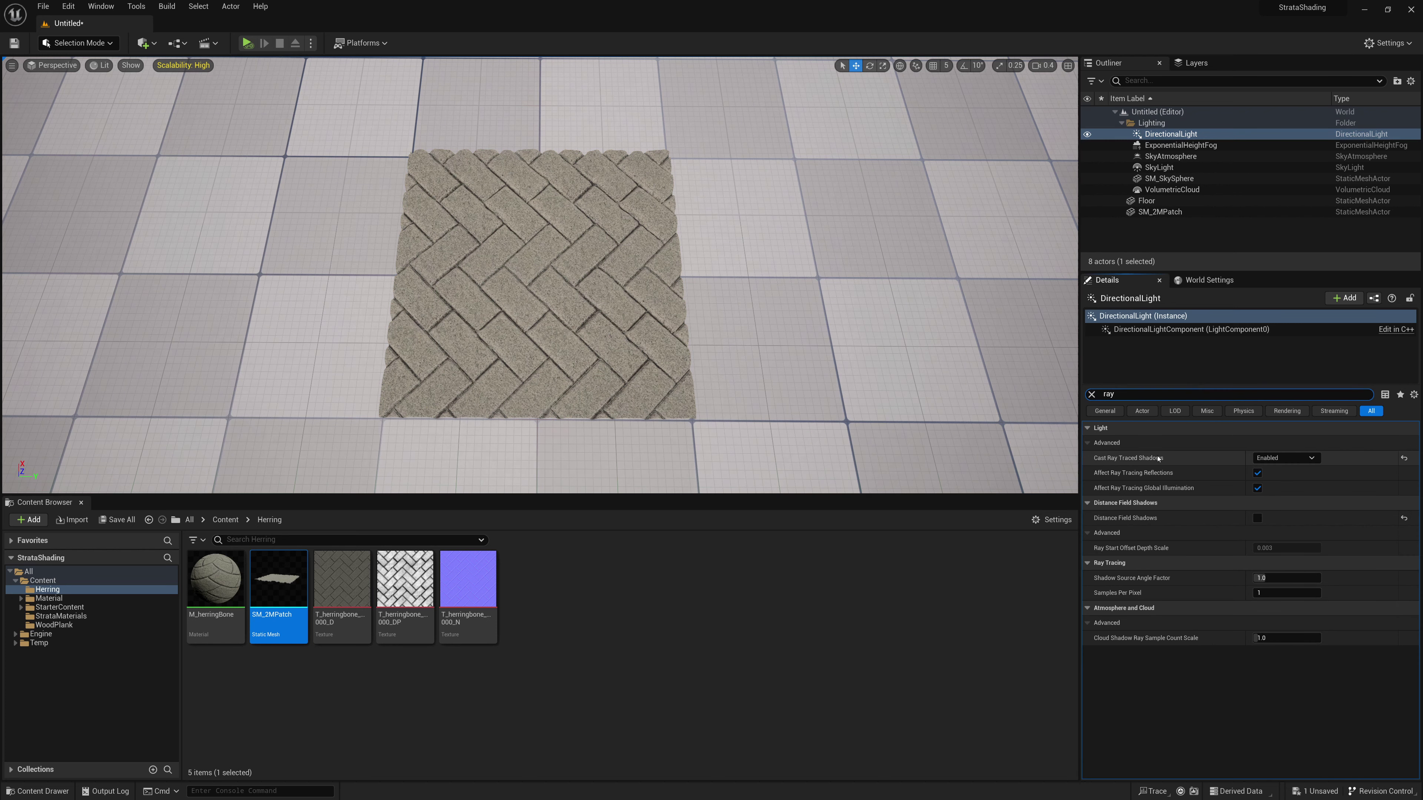
pyautogui.click(1278, 458)
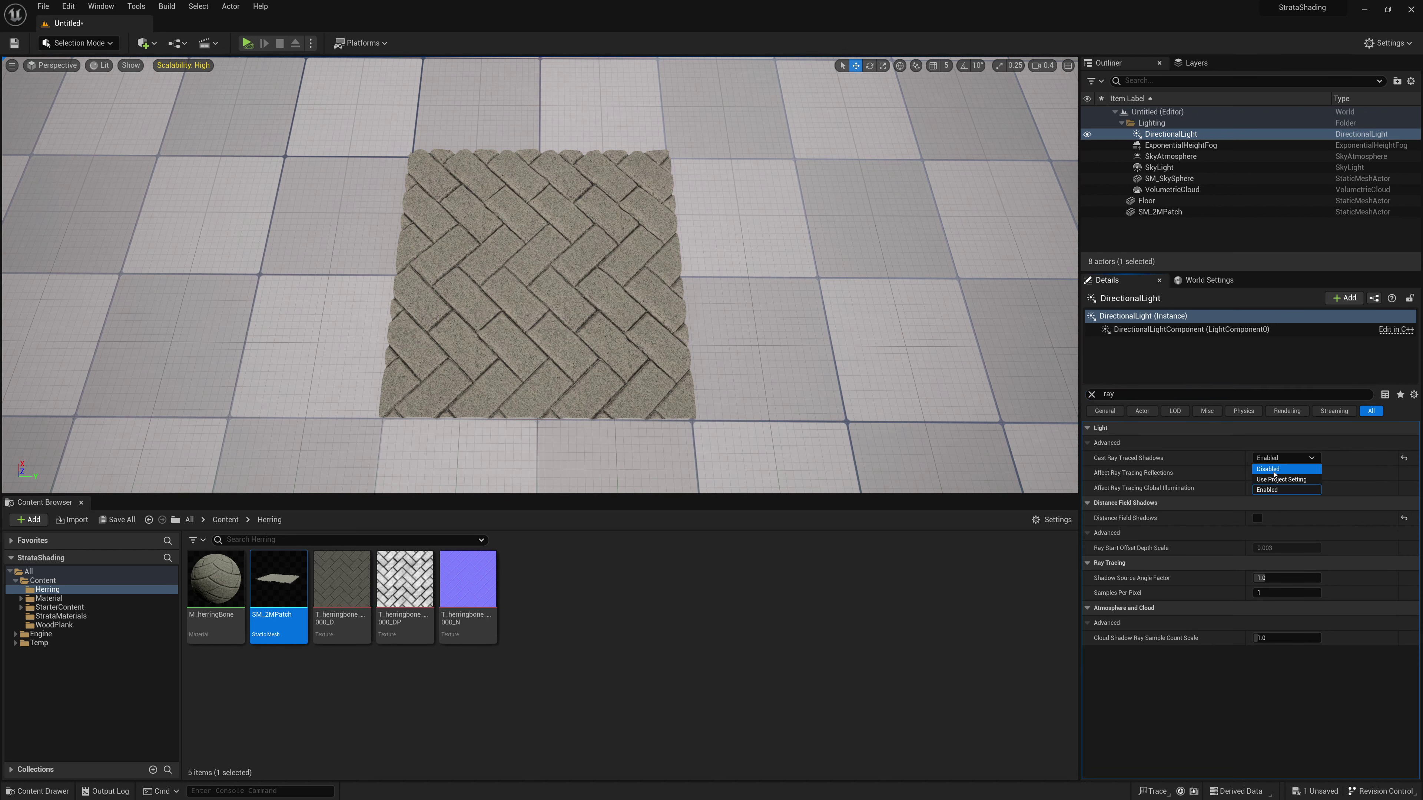
pyautogui.click(1275, 471)
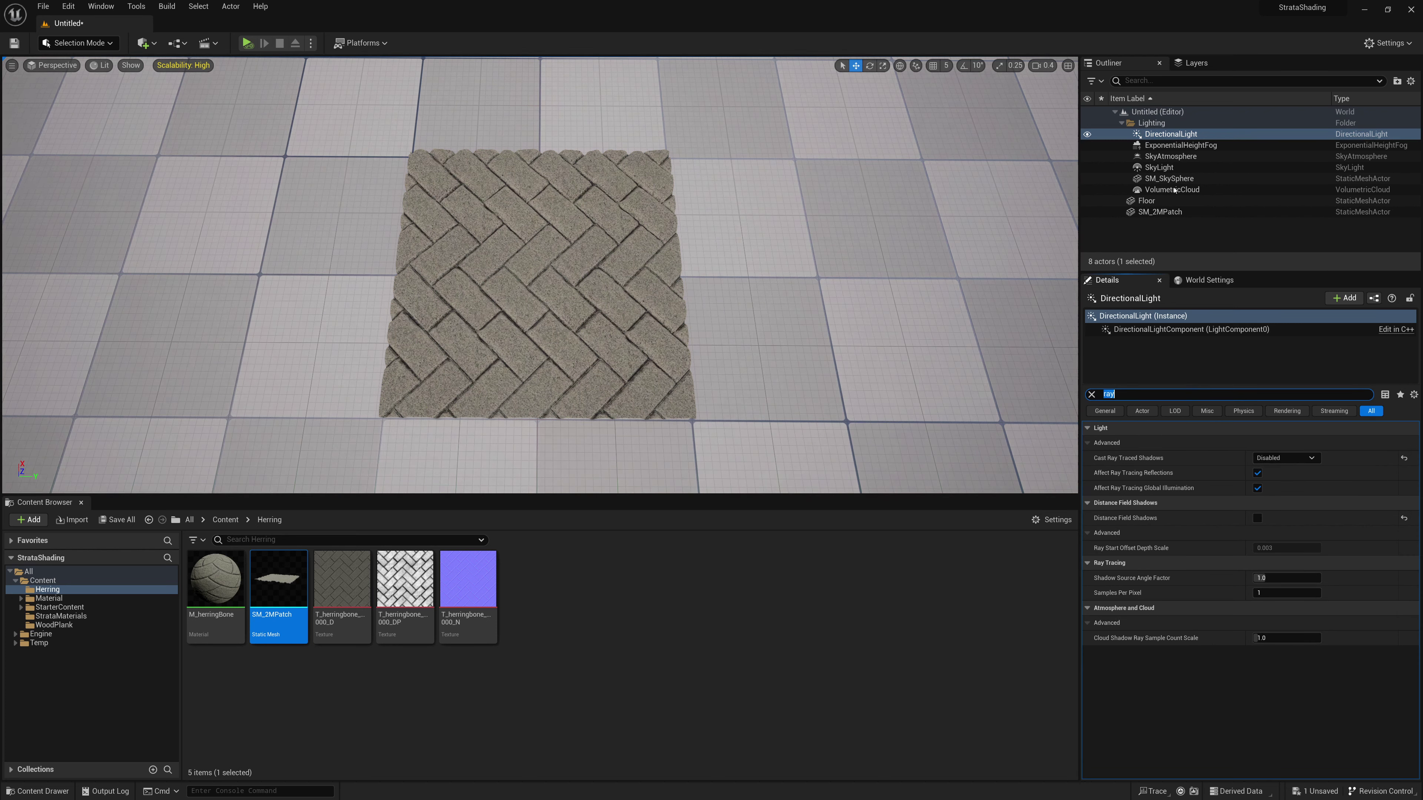
pyautogui.click(1091, 394)
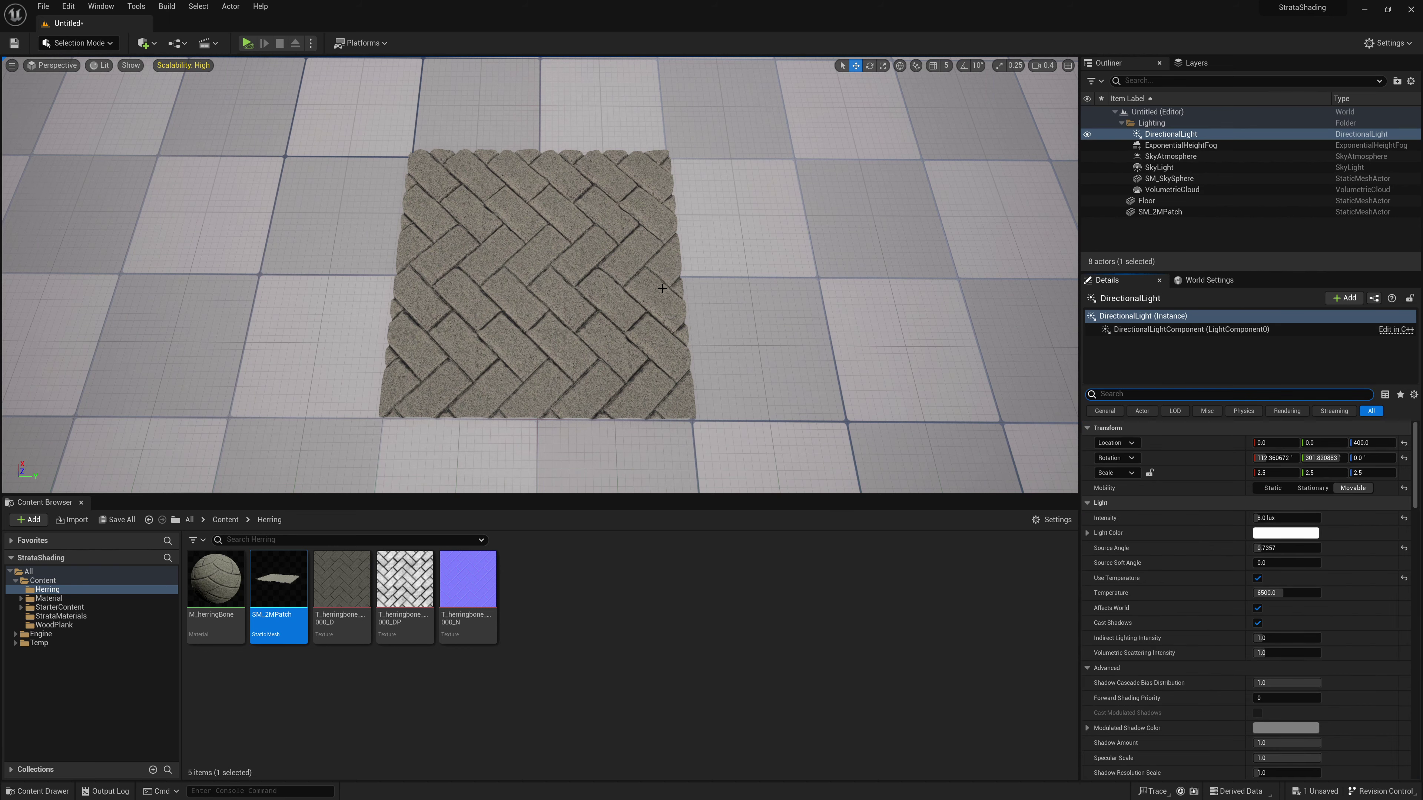
# Orbit for a low, oblique close-up of the displaced herringbone bricks
pyautogui.moveTo(662, 288); pyautogui.dragTo(482, 297, button='right')
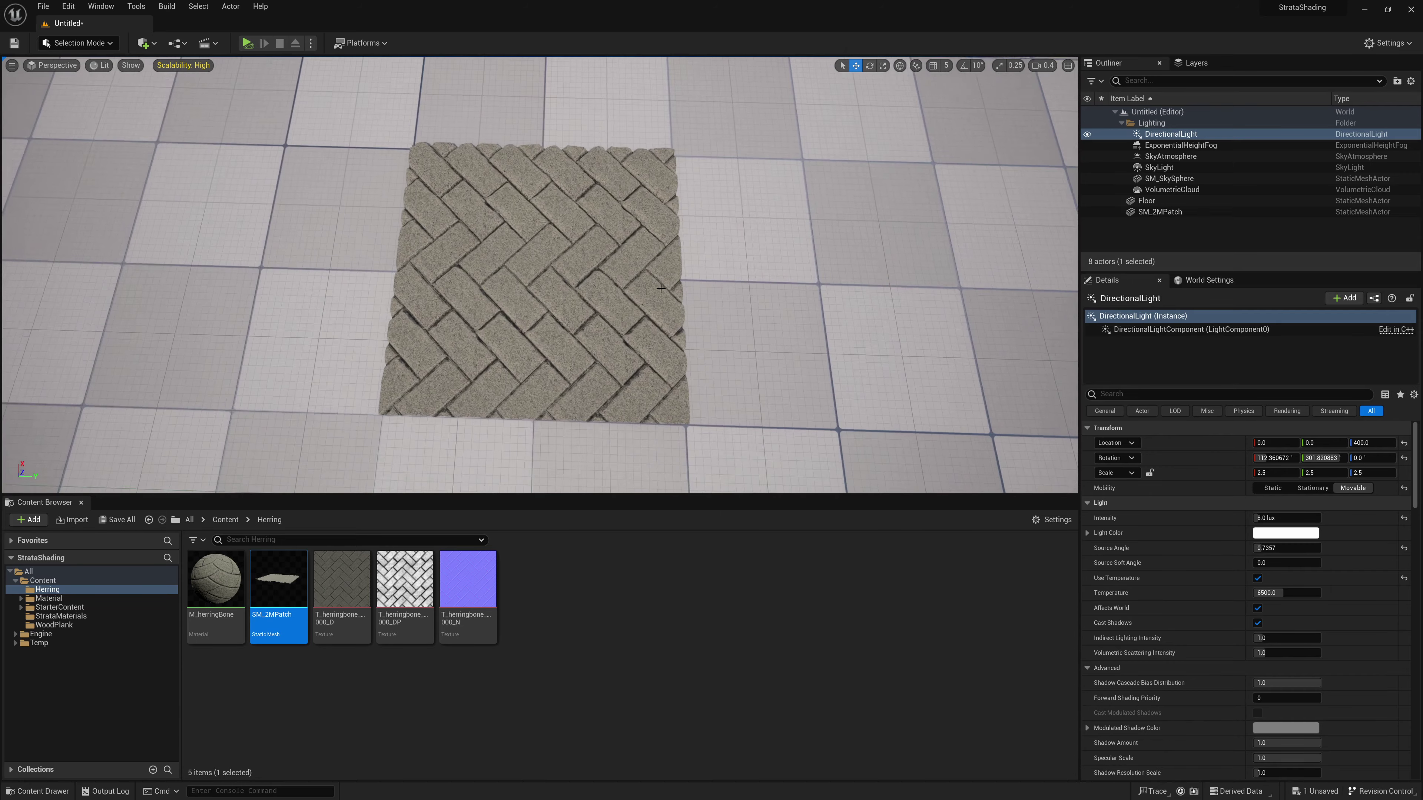
pyautogui.moveTo(662, 288); pyautogui.dragTo(605, 314, button='right')
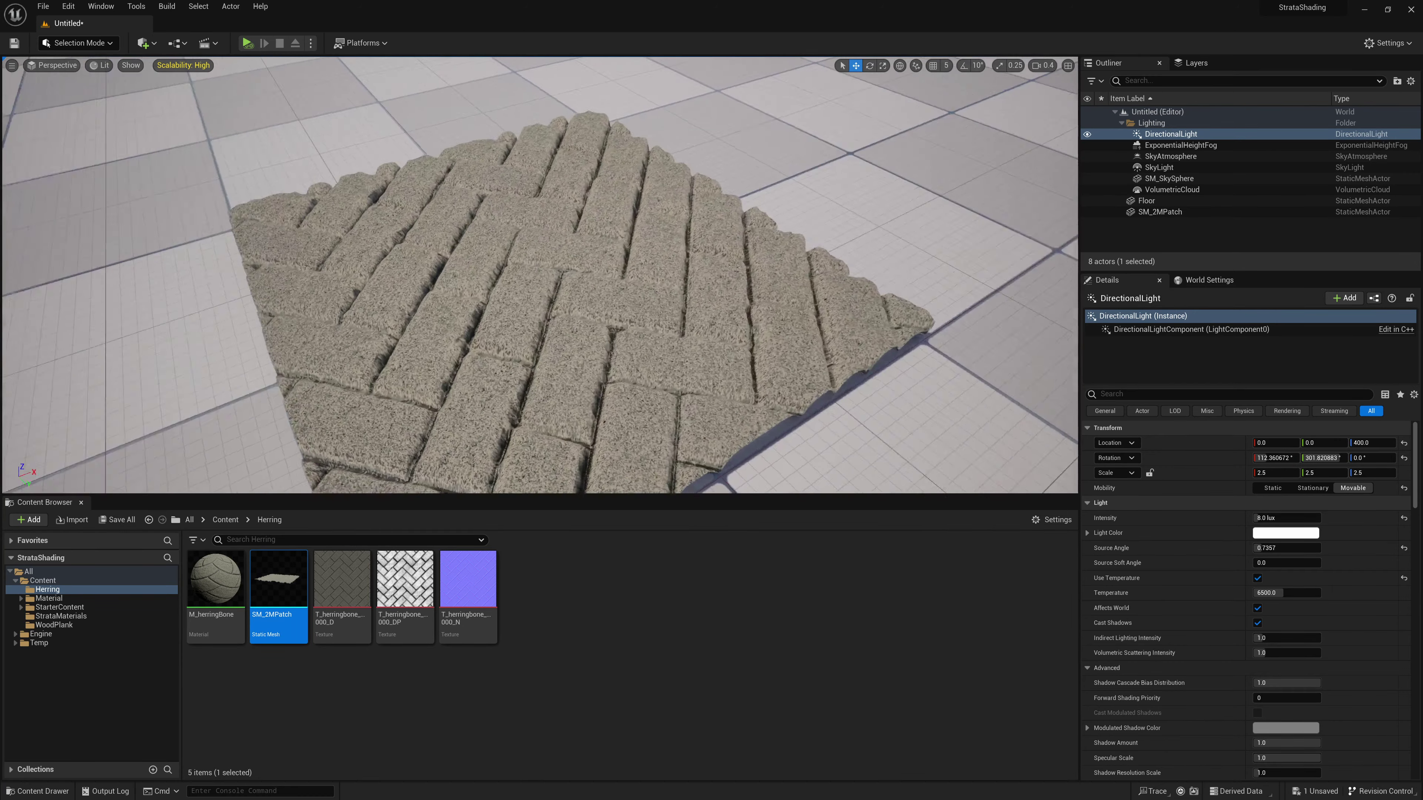
pyautogui.keyDown('alt'); pyautogui.moveTo(605, 314); pyautogui.dragTo(537, 300); pyautogui.keyUp('alt')
pyautogui.scroll(-10, 658, 285)
# Select SM_2MPatch and turn on grid snapping with a 100-unit snap size
pyautogui.click(545, 249)
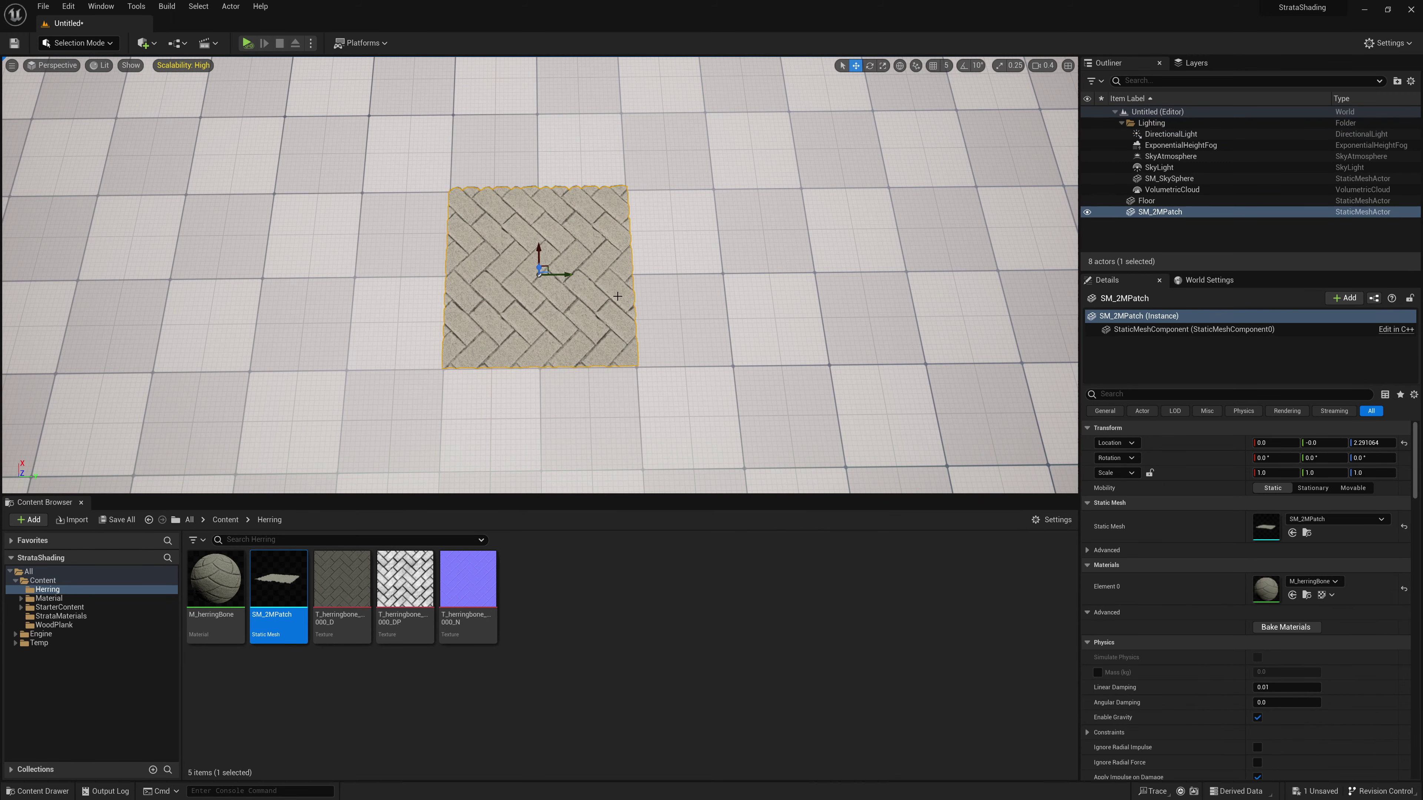
pyautogui.scroll(5, 617, 296)
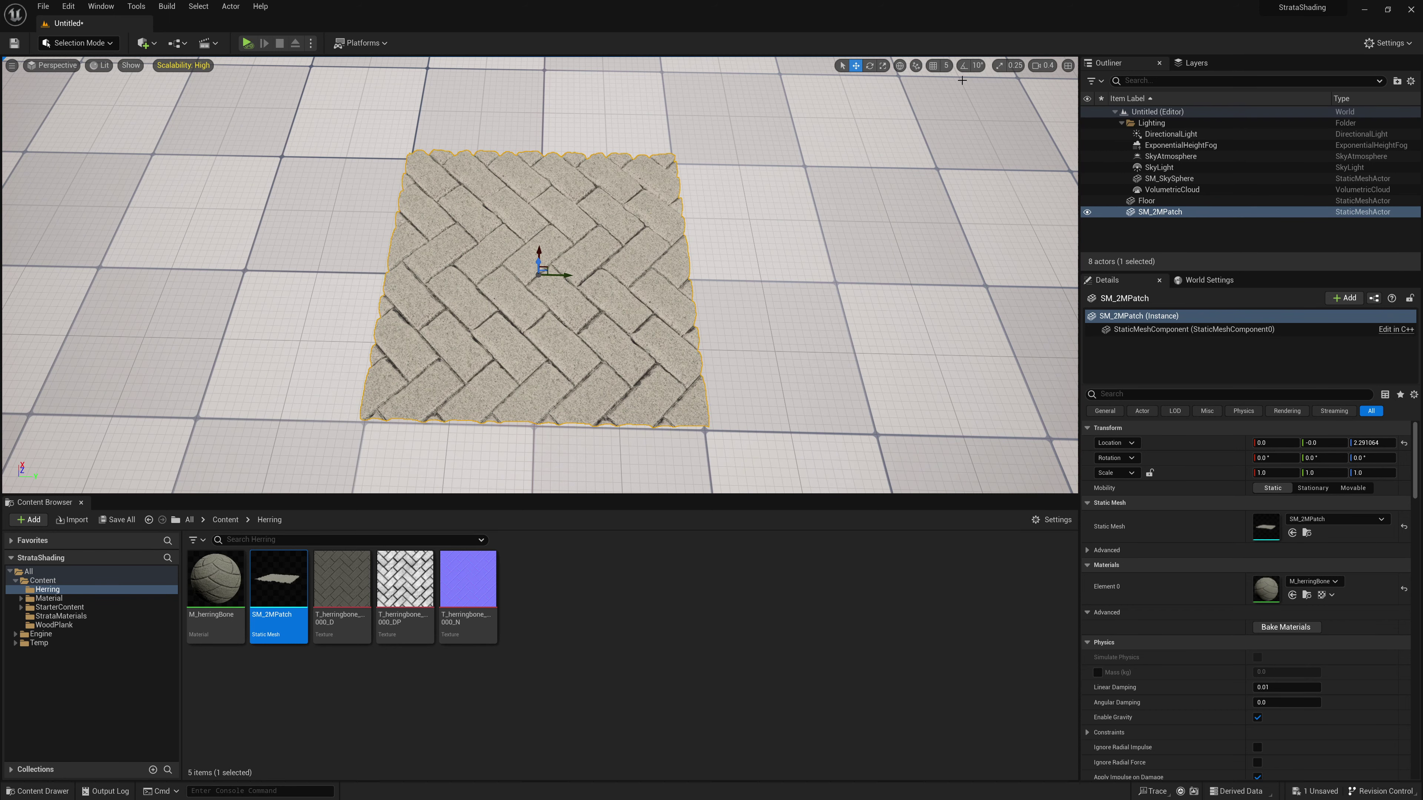
pyautogui.click(944, 65)
pyautogui.click(973, 139)
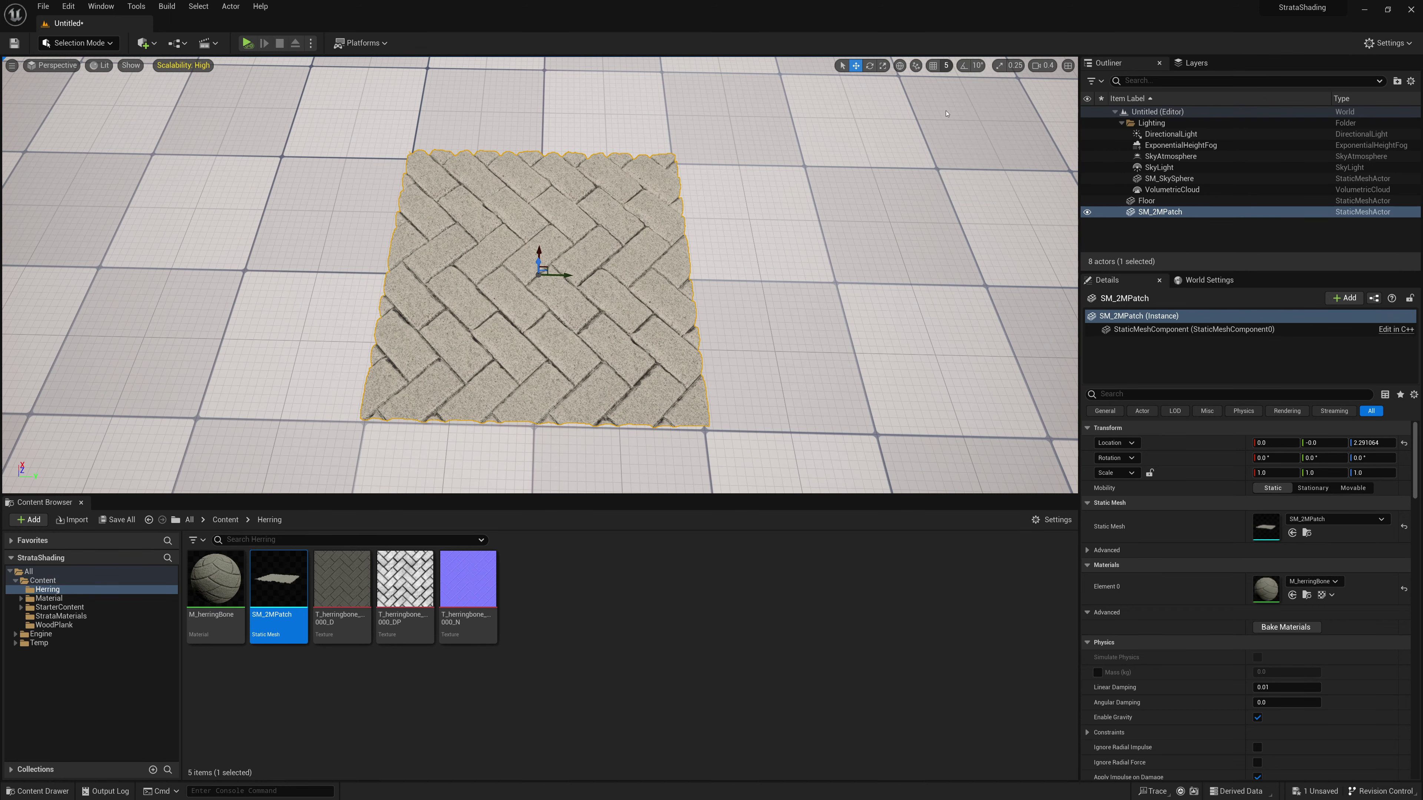
pyautogui.click(930, 64)
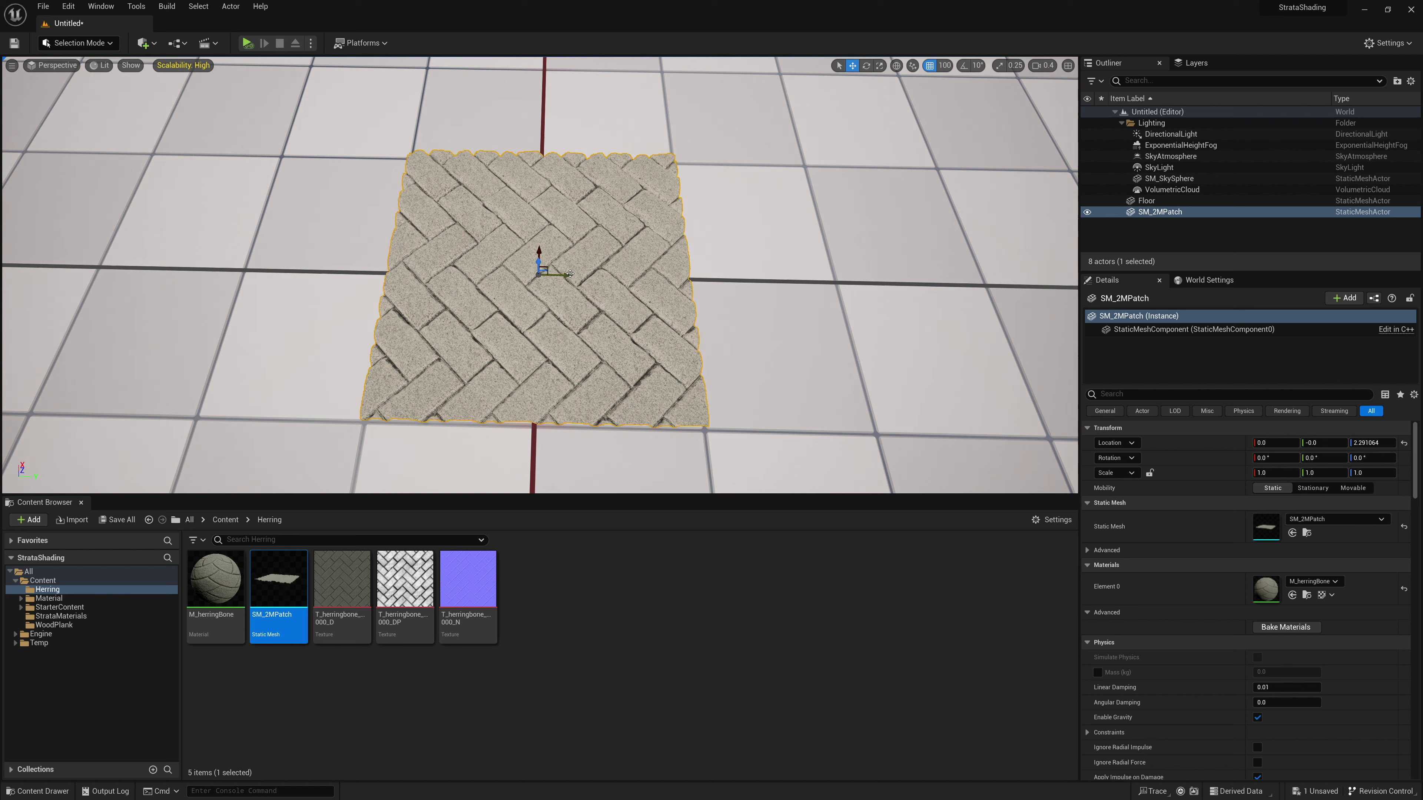
# Duplicate the patch 200 units apart into a tiled grid of SM_2MPatch copies
pyautogui.keyDown('alt'); pyautogui.moveTo(570, 274); pyautogui.dragTo(269, 269); pyautogui.keyUp('alt')
pyautogui.click(835, 274)
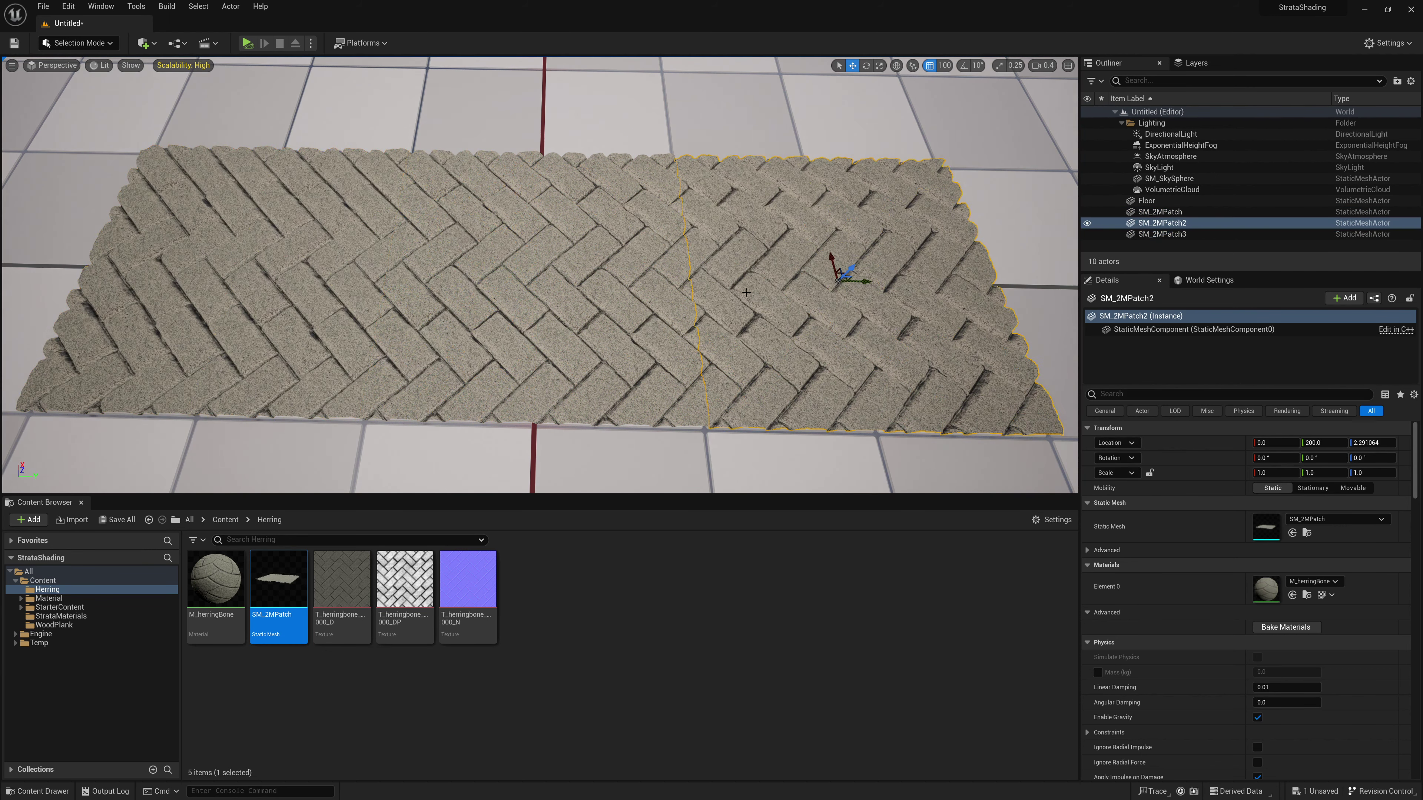
pyautogui.keyDown('ctrl'); pyautogui.click(560, 278); pyautogui.keyUp('ctrl')
pyautogui.keyDown('alt'); pyautogui.moveTo(509, 297); pyautogui.dragTo(327, 239); pyautogui.keyUp('alt')
pyautogui.click(501, 229)
pyautogui.scroll(-5, 501, 230)
pyautogui.moveTo(501, 230); pyautogui.dragTo(501, 229, button='right')
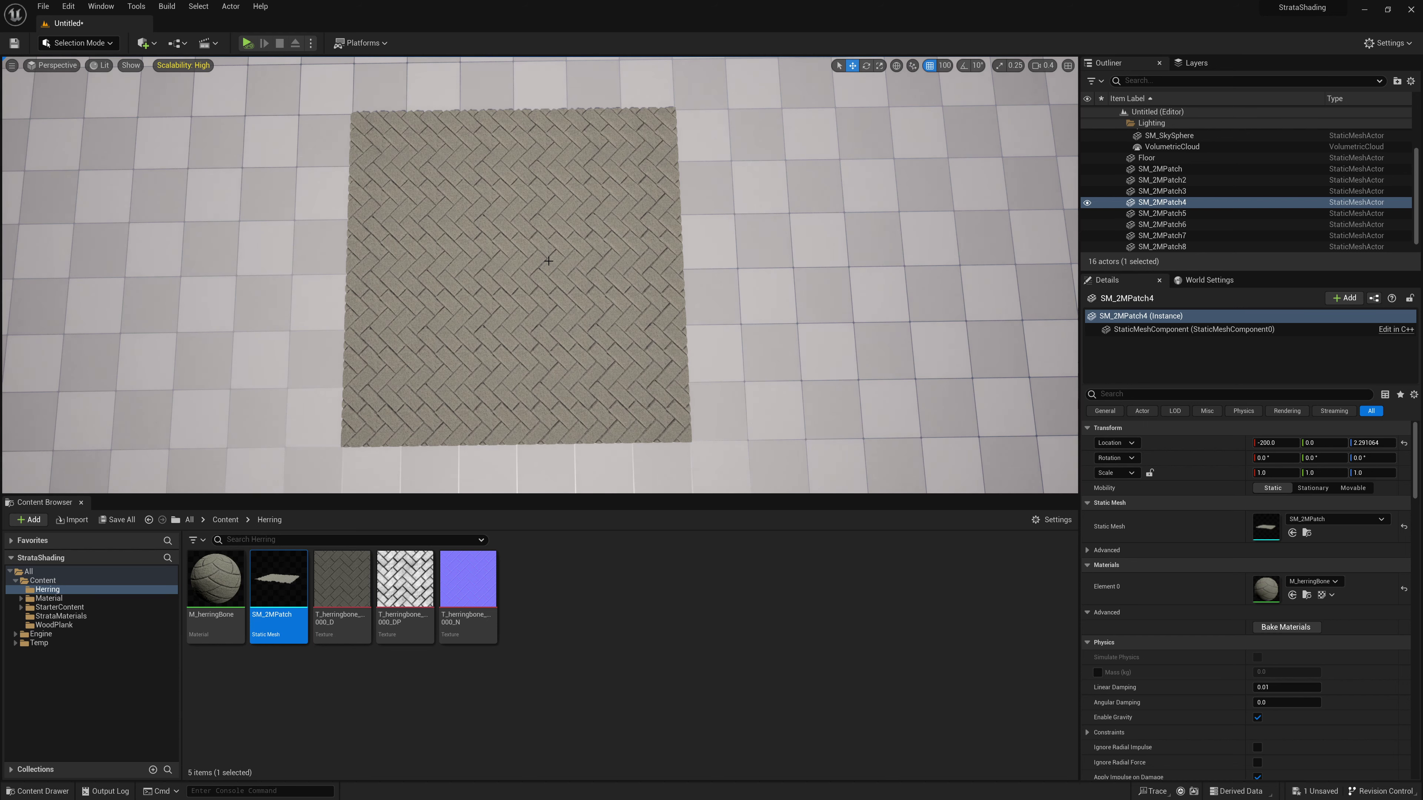
# Nudge the view over the tiled bricks, then switch to the Displacement To Nanite PDF in Chrome
pyautogui.moveTo(527, 270); pyautogui.dragTo(527, 270, button='right')
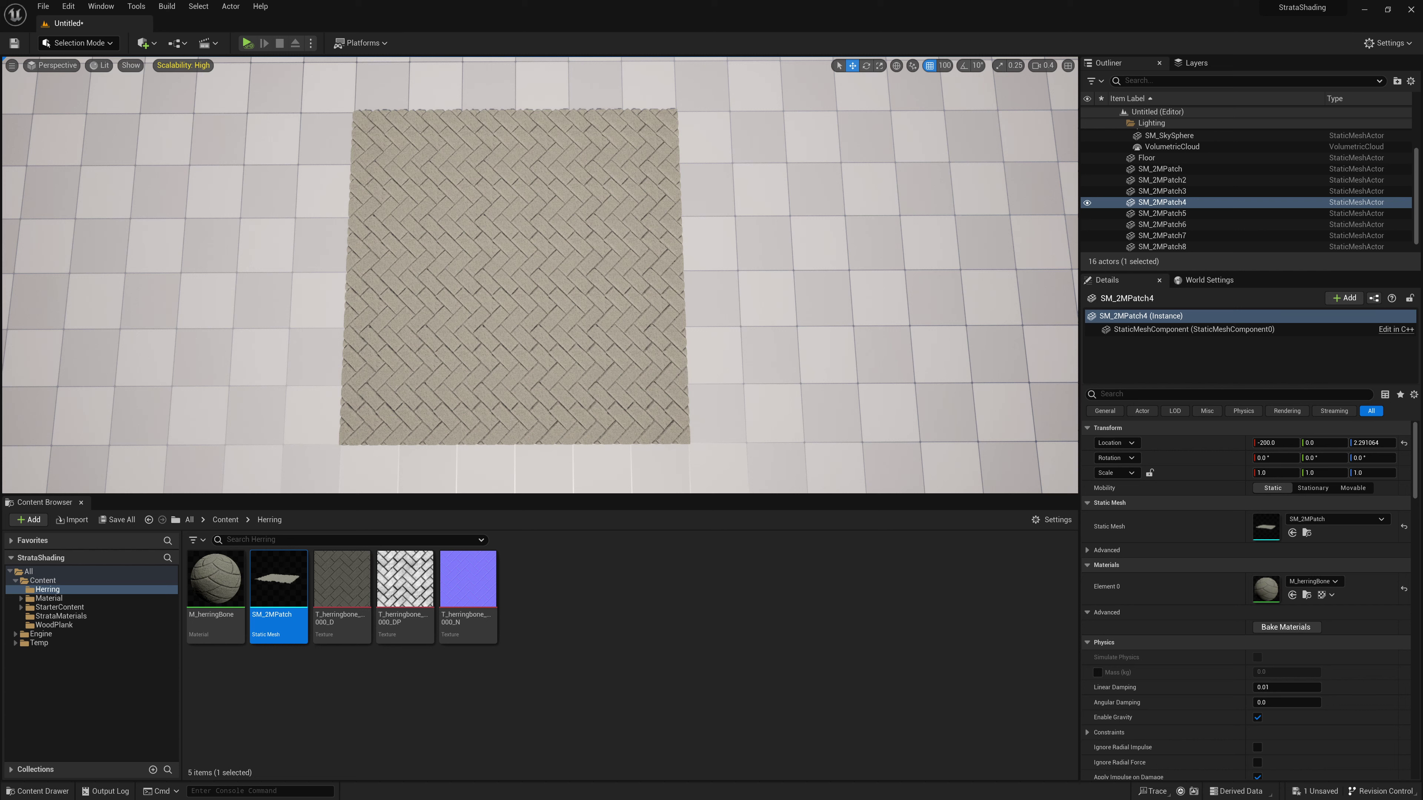
pyautogui.hotkey('alt', 'Tab')
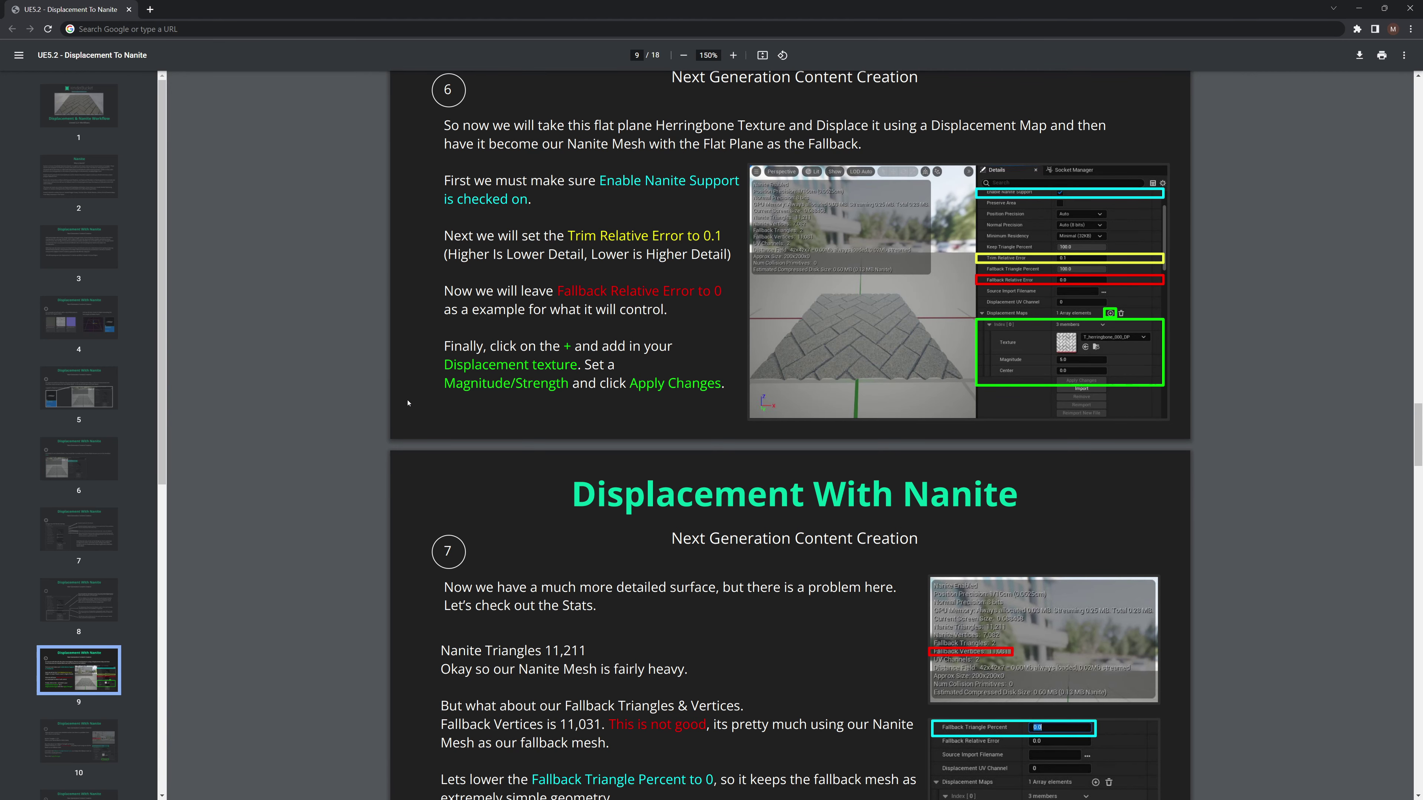
pyautogui.scroll(-15, 414, 365)
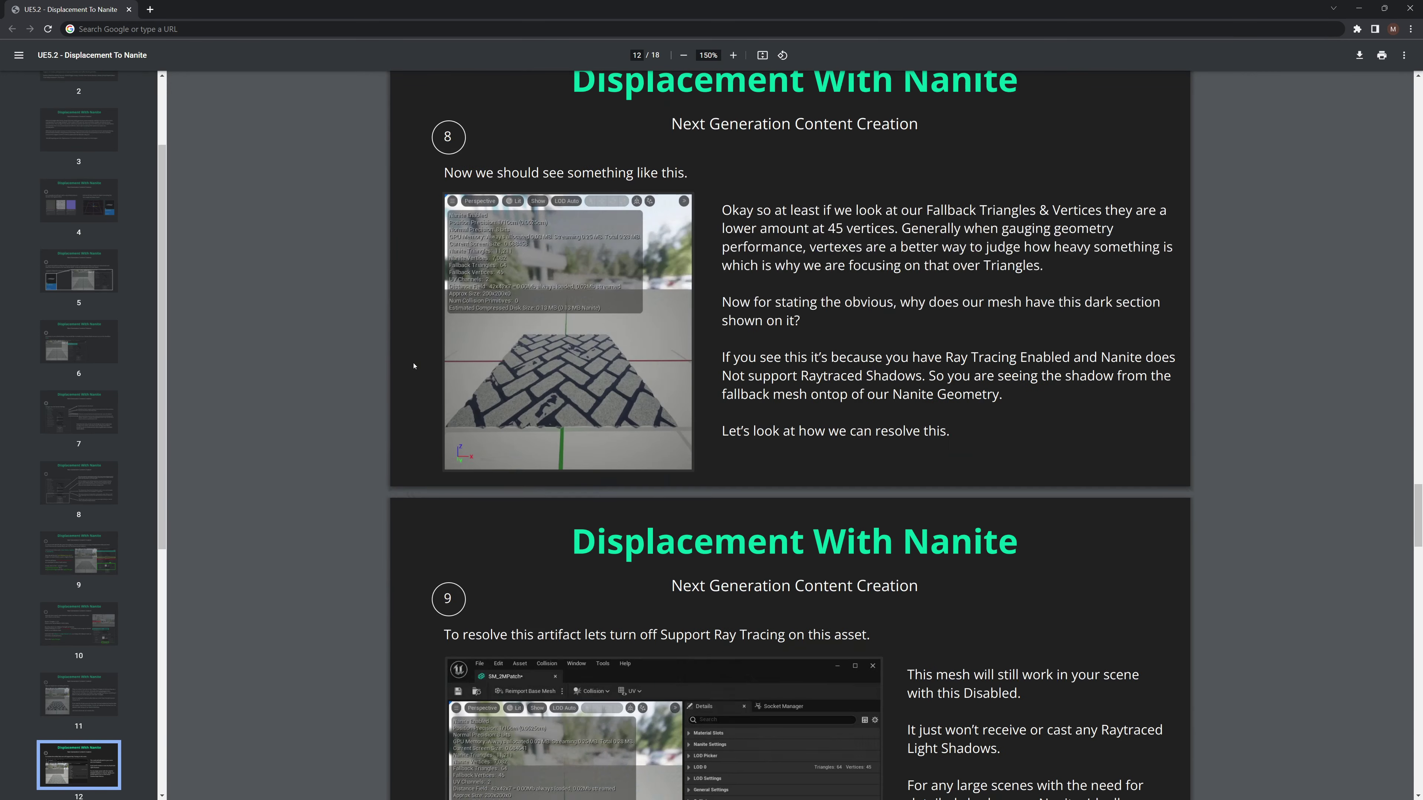
pyautogui.scroll(-5, 413, 366)
pyautogui.scroll(4, 394, 387)
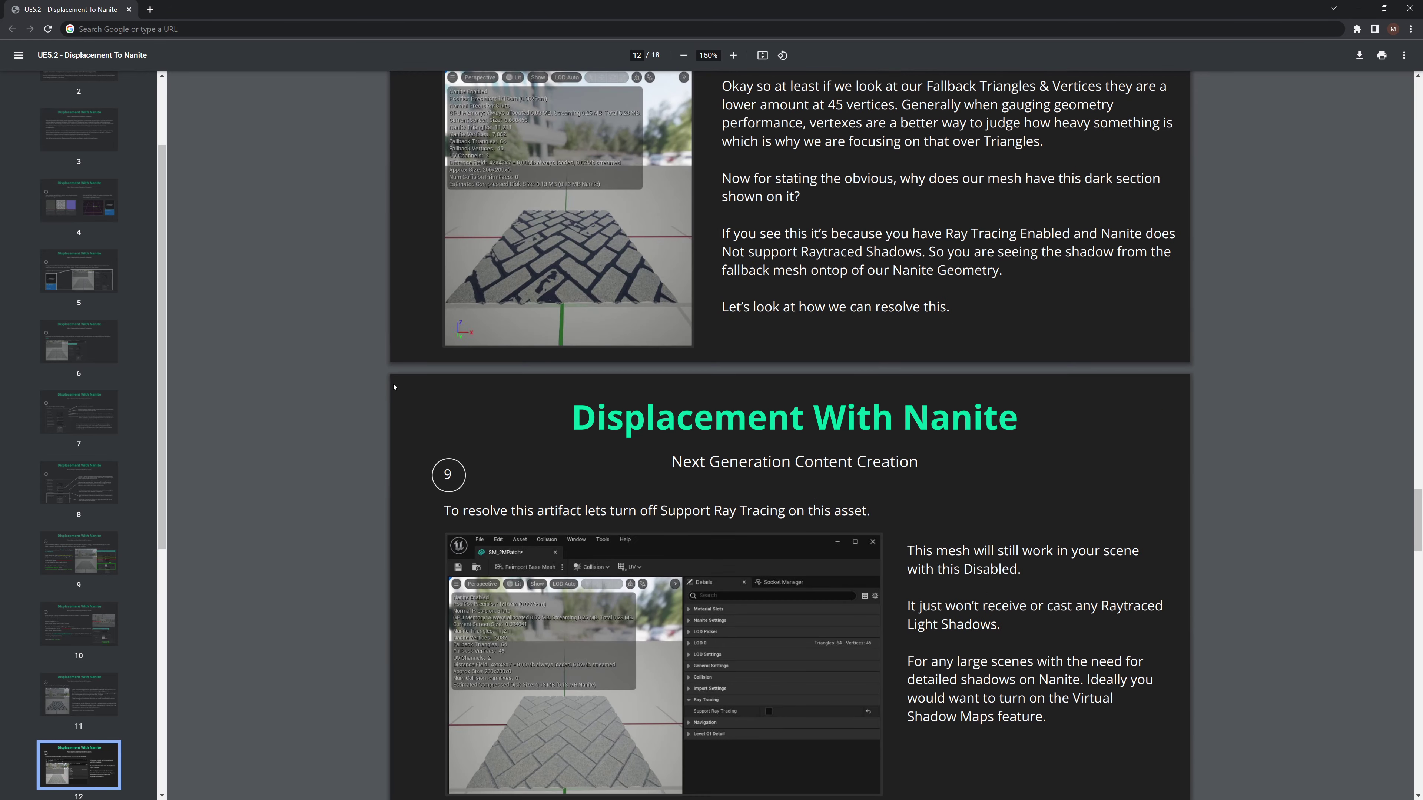
pyautogui.scroll(-13, 394, 387)
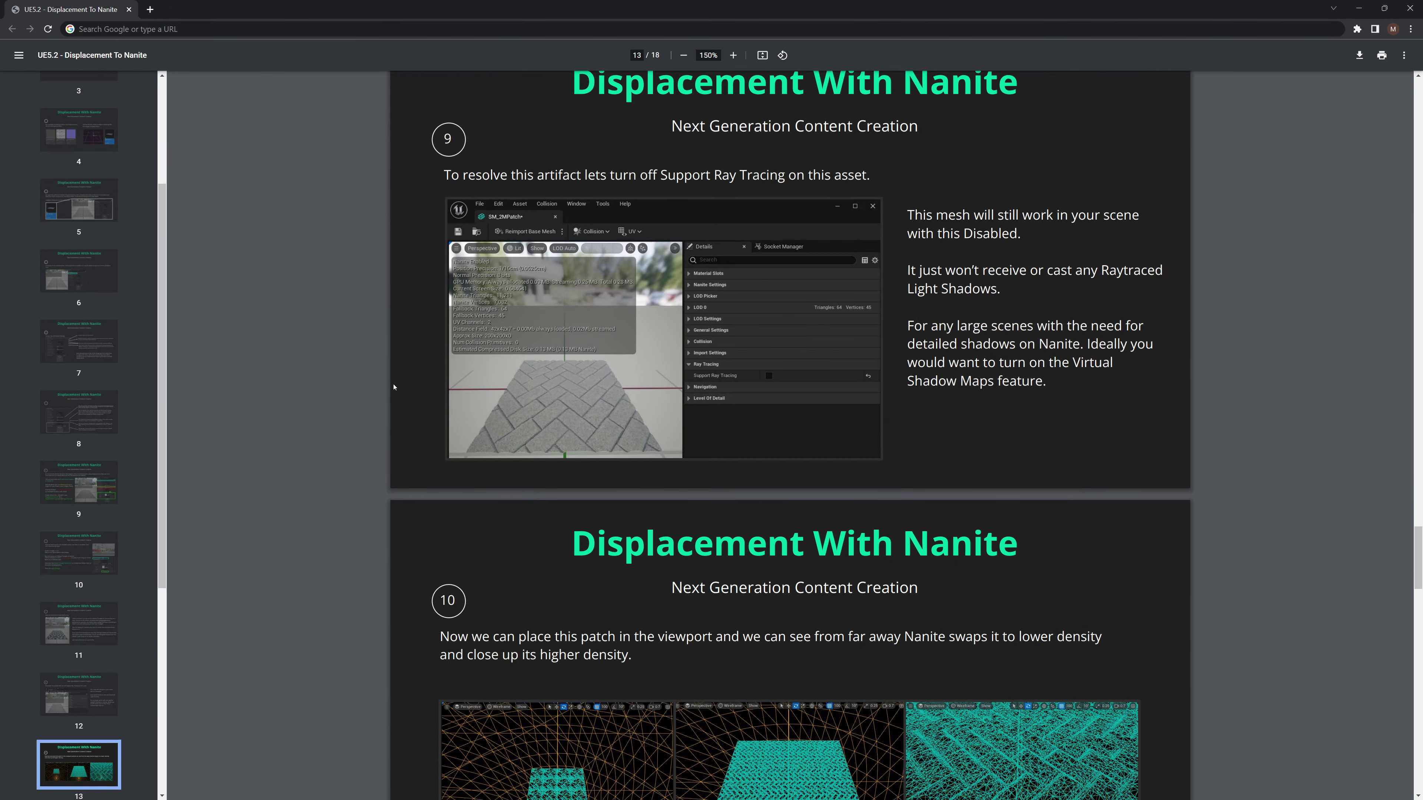
pyautogui.scroll(20, 394, 387)
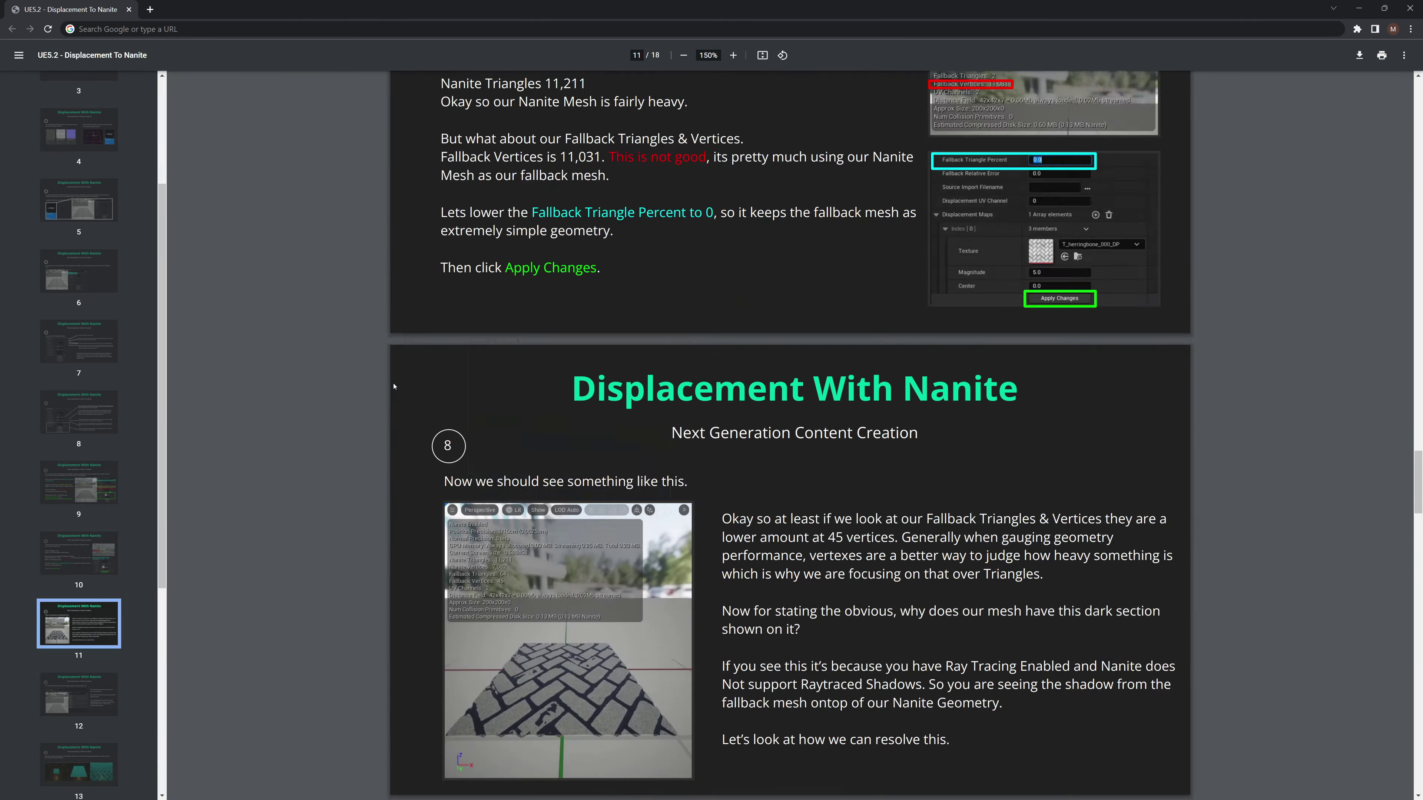
pyautogui.scroll(18, 394, 387)
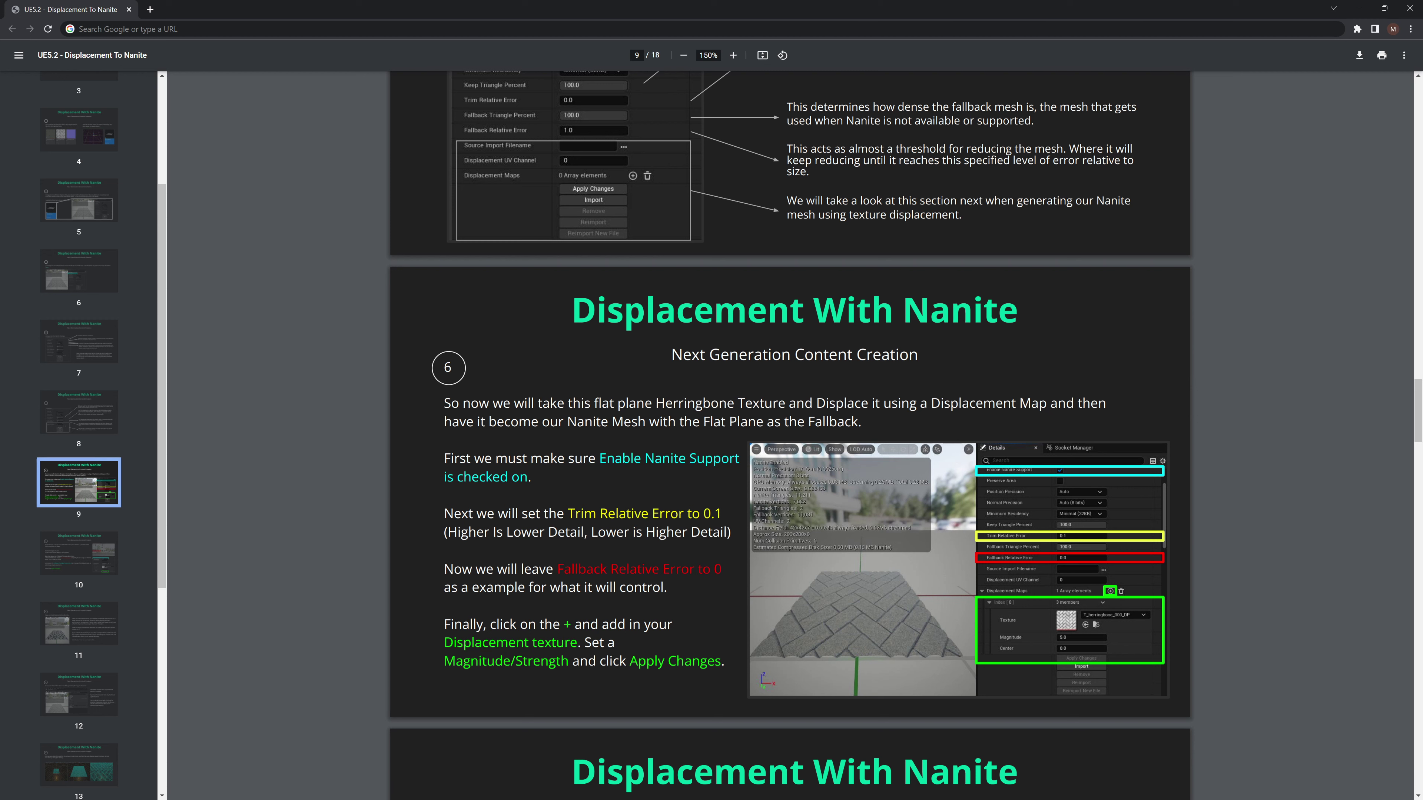